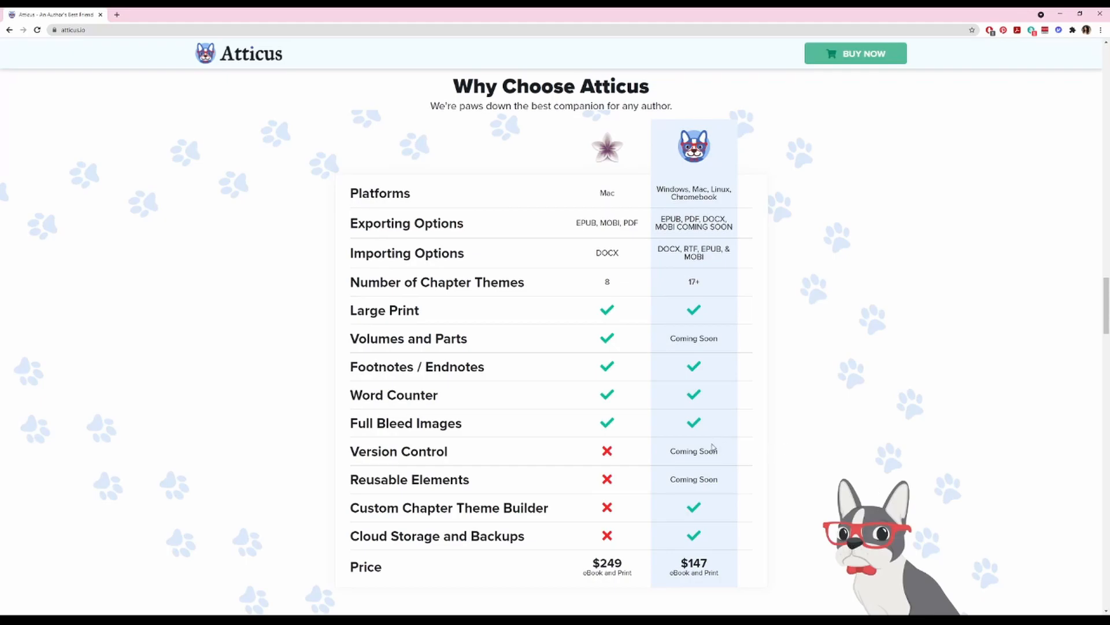
Leave the product comparison page and open the book-writing app at app.atticus.io
scroll(713, 460, down, 2)
scroll(614, 502, up, 1)
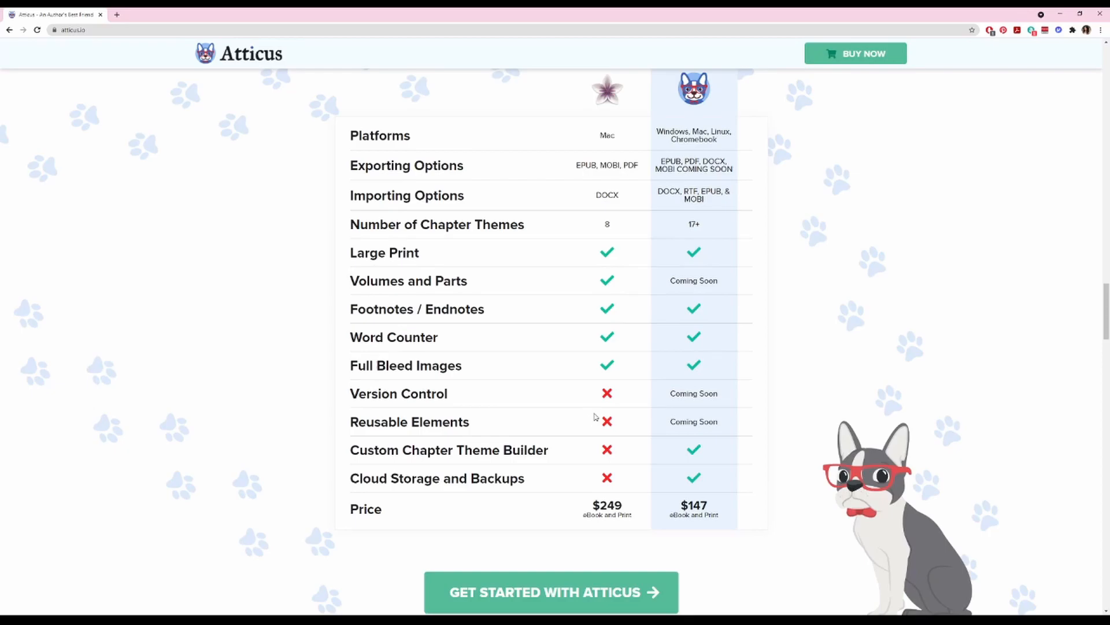
click(85, 30)
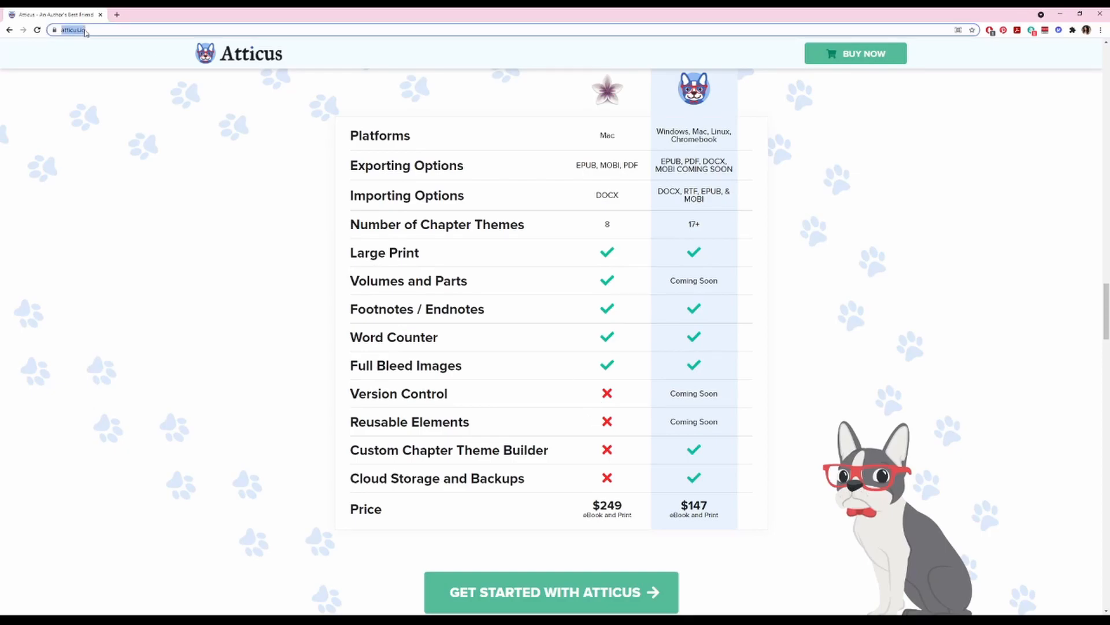
text(app.att)
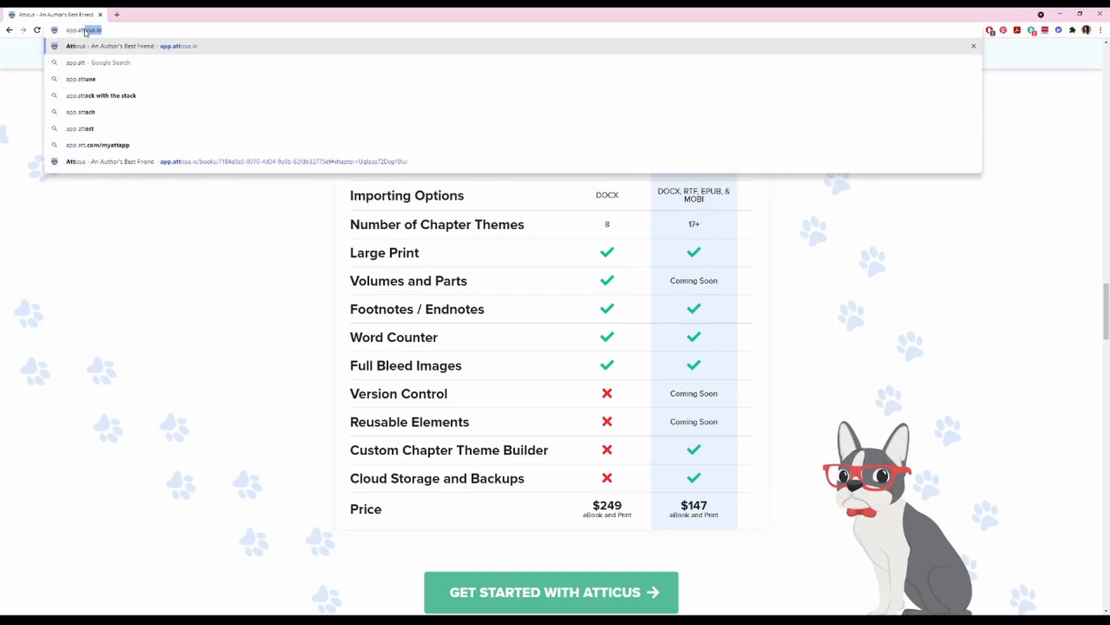
key(Return)
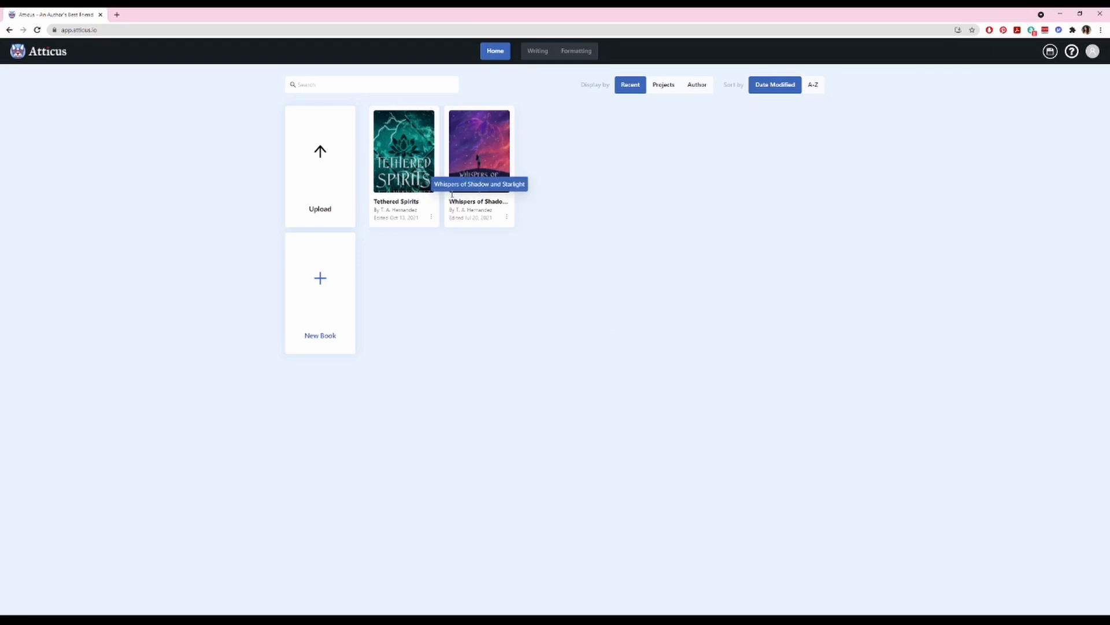
Upload BeyondtheSands.docx as a book titled "Beyond the Sands", filling in the author's name and the project "Beyond the Sands"
click(343, 302)
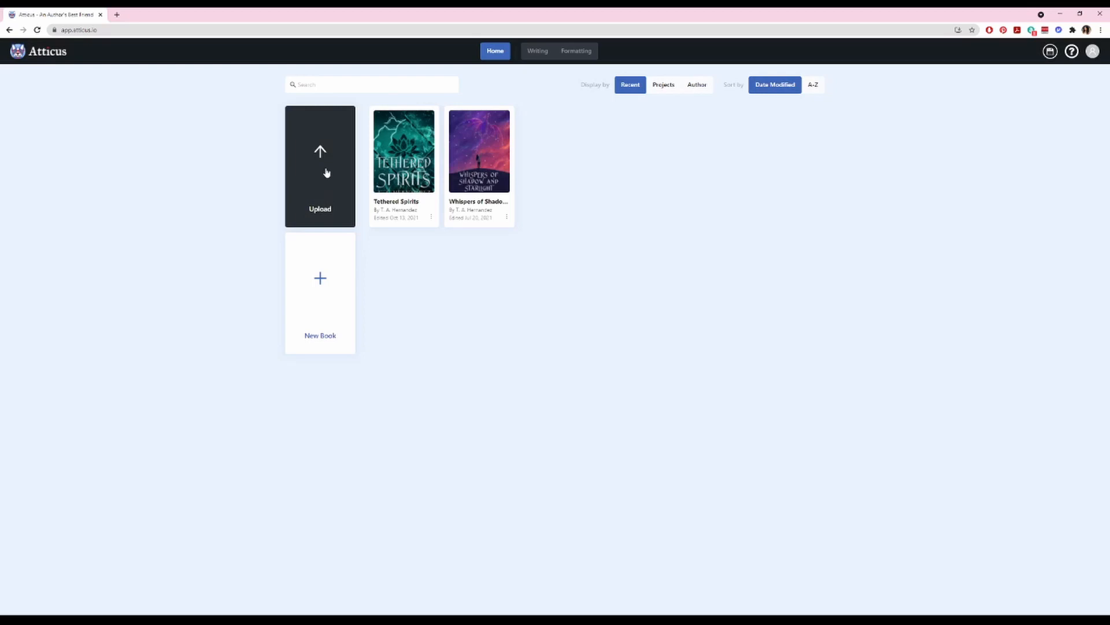
click(325, 171)
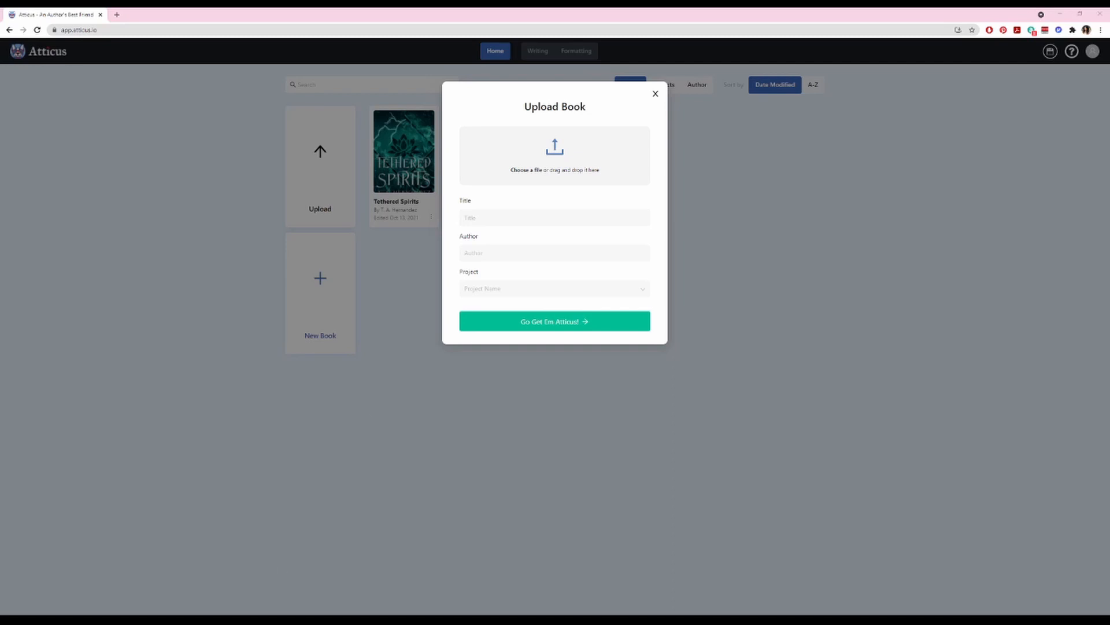
drag(2, 440, 588, 156)
click(490, 232)
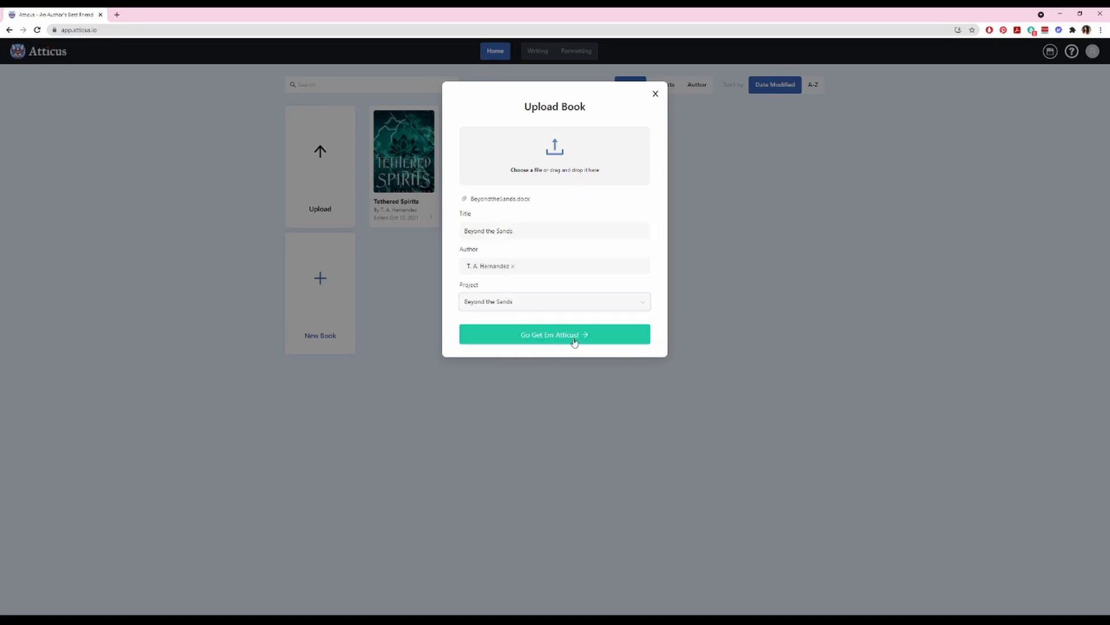
click(575, 335)
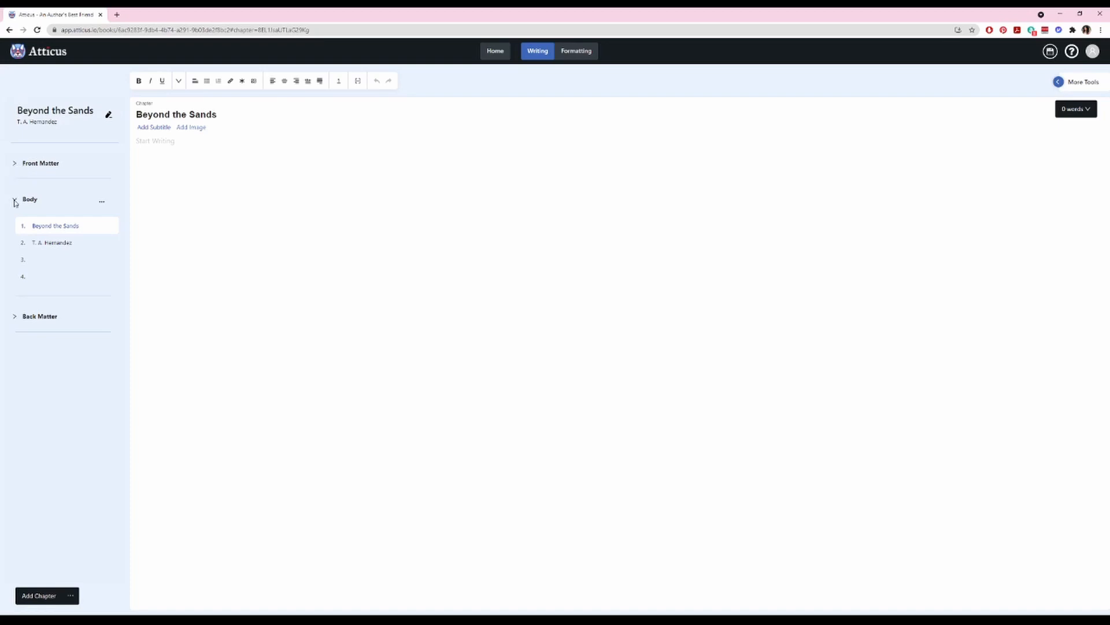
Review the title page, copyright page and table of contents in the book's front matter
click(15, 164)
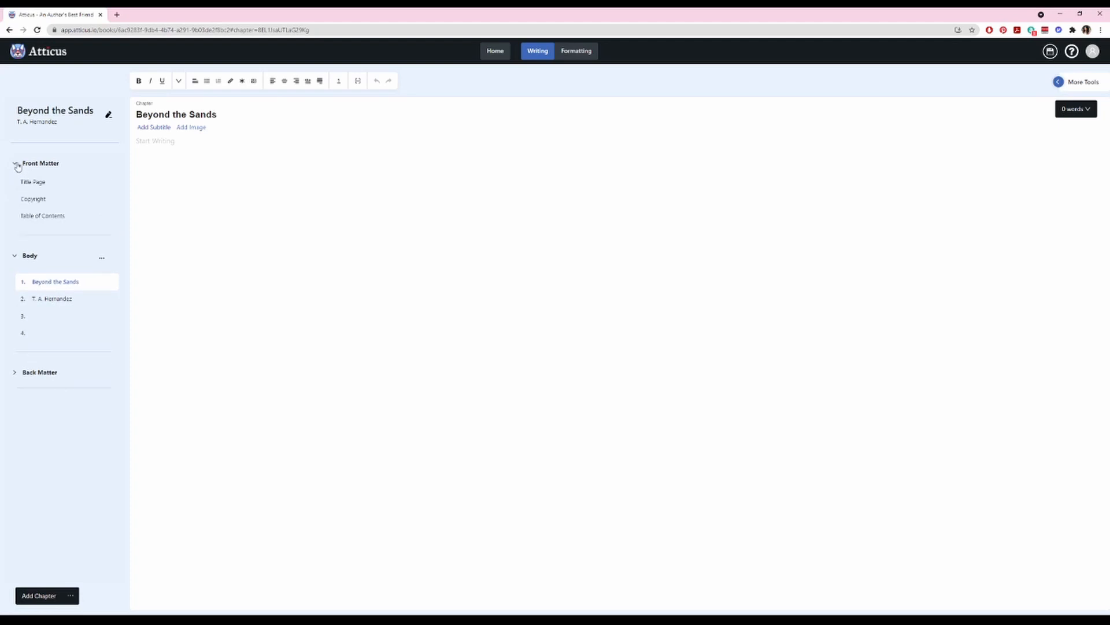
click(44, 185)
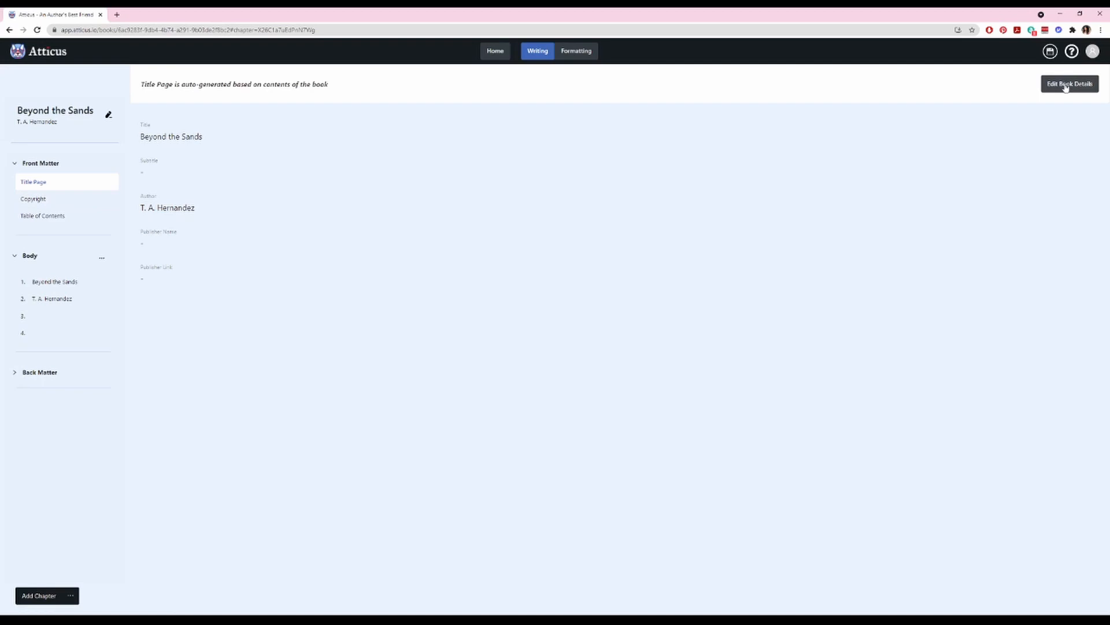
click(55, 202)
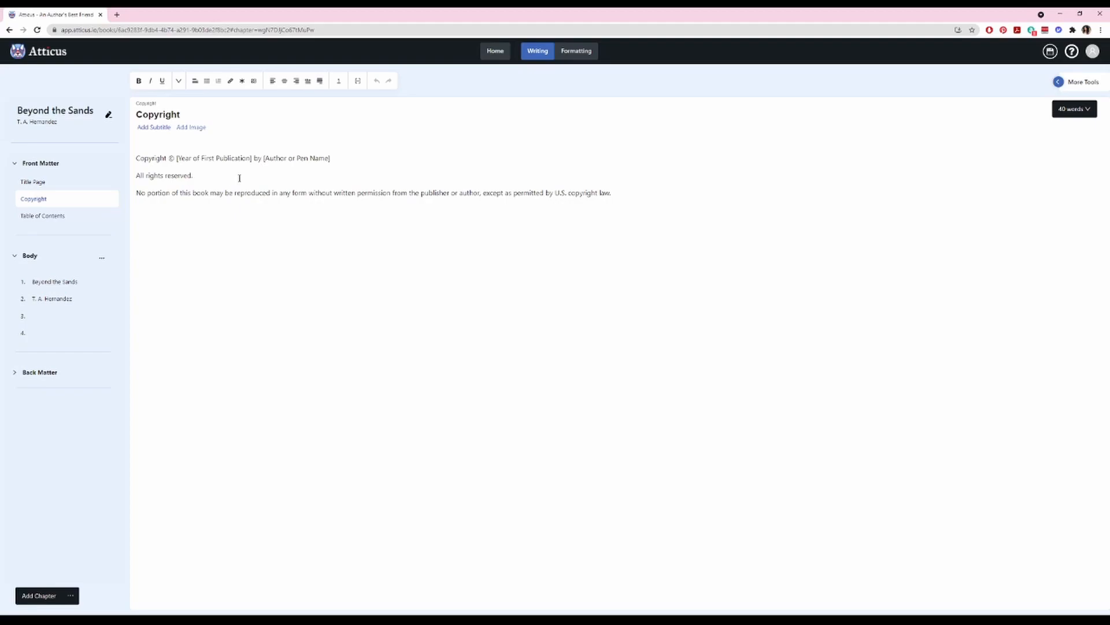
click(60, 215)
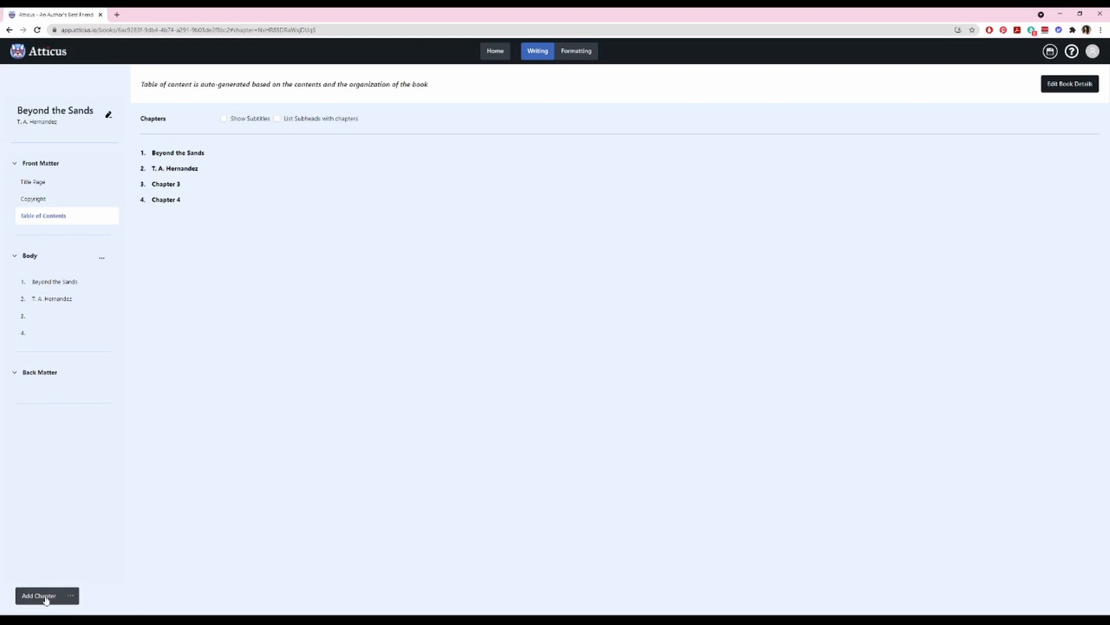
Add an About Author page to the book's back matter
click(71, 595)
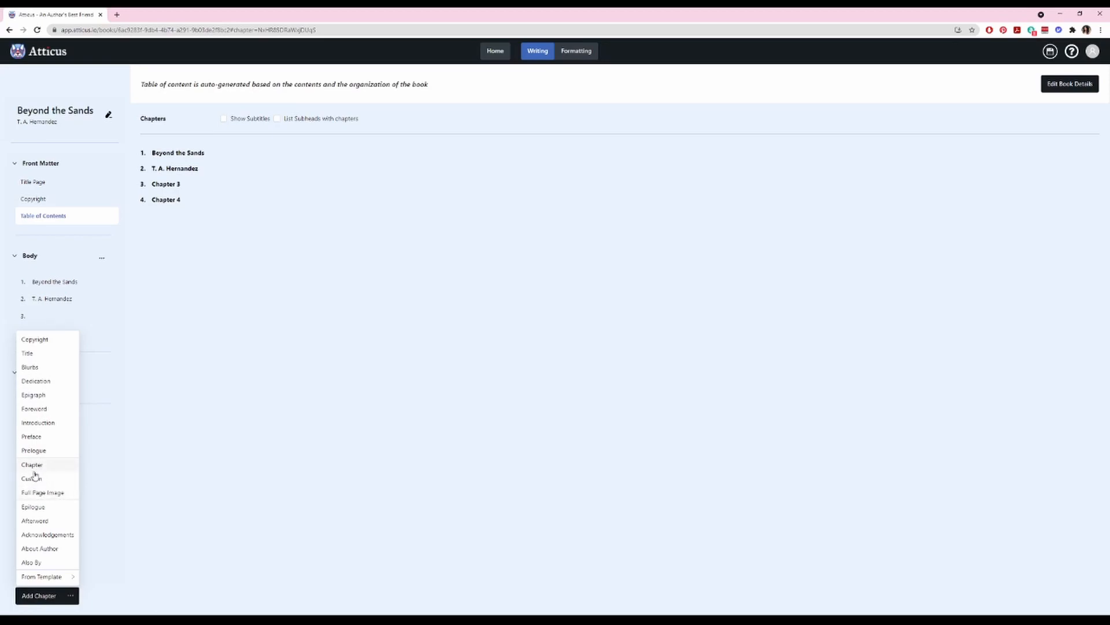
click(61, 550)
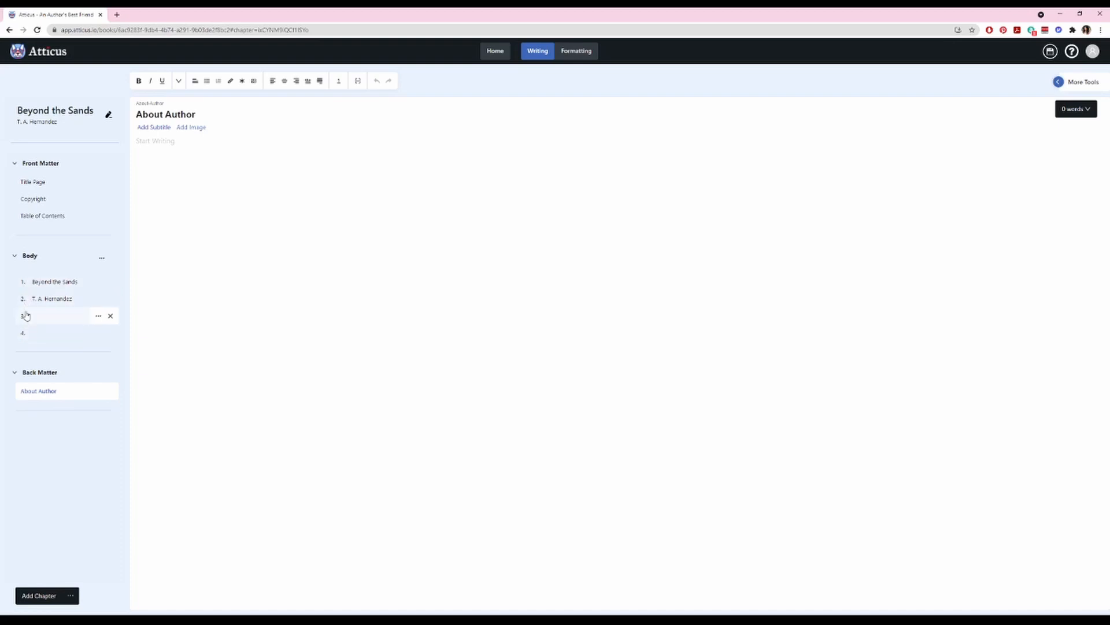
Delete the two empty body chapters named after the book title and the author
click(30, 283)
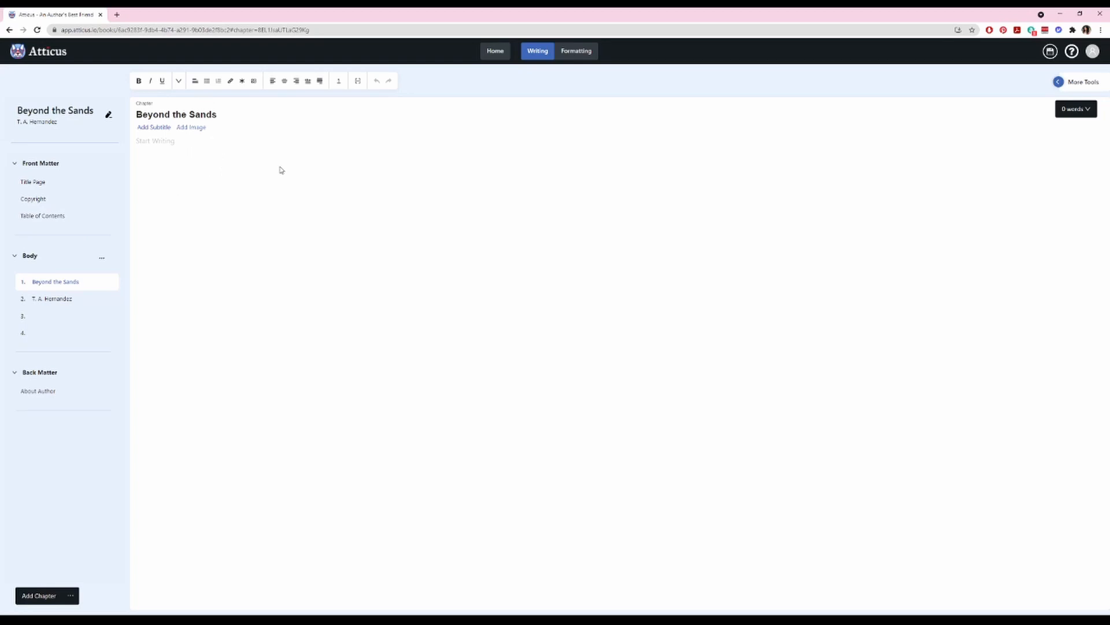
click(111, 282)
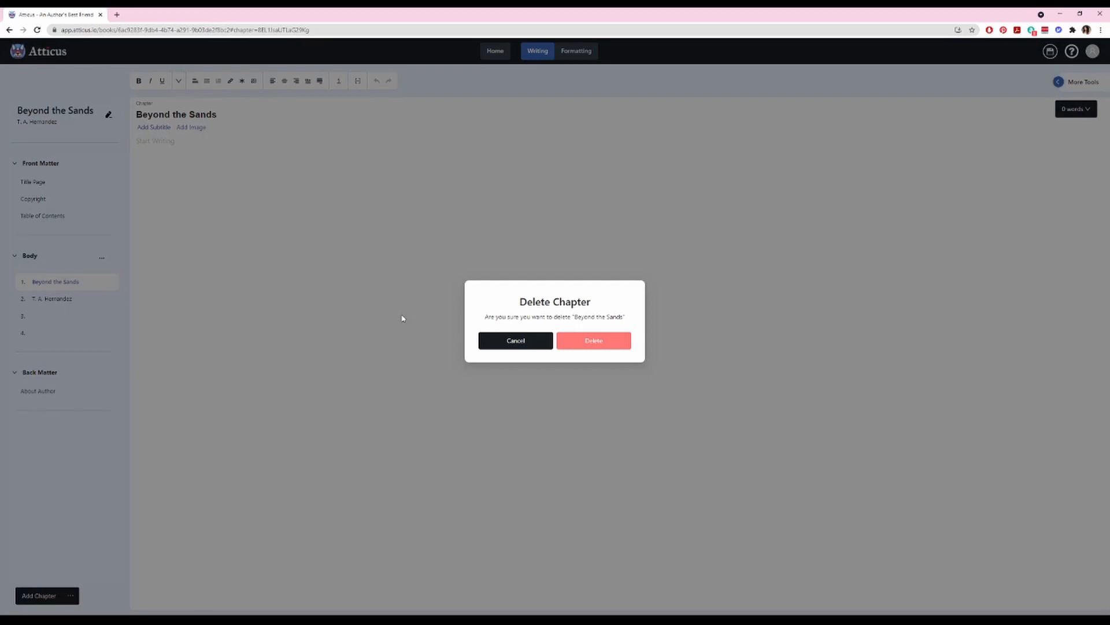
click(595, 341)
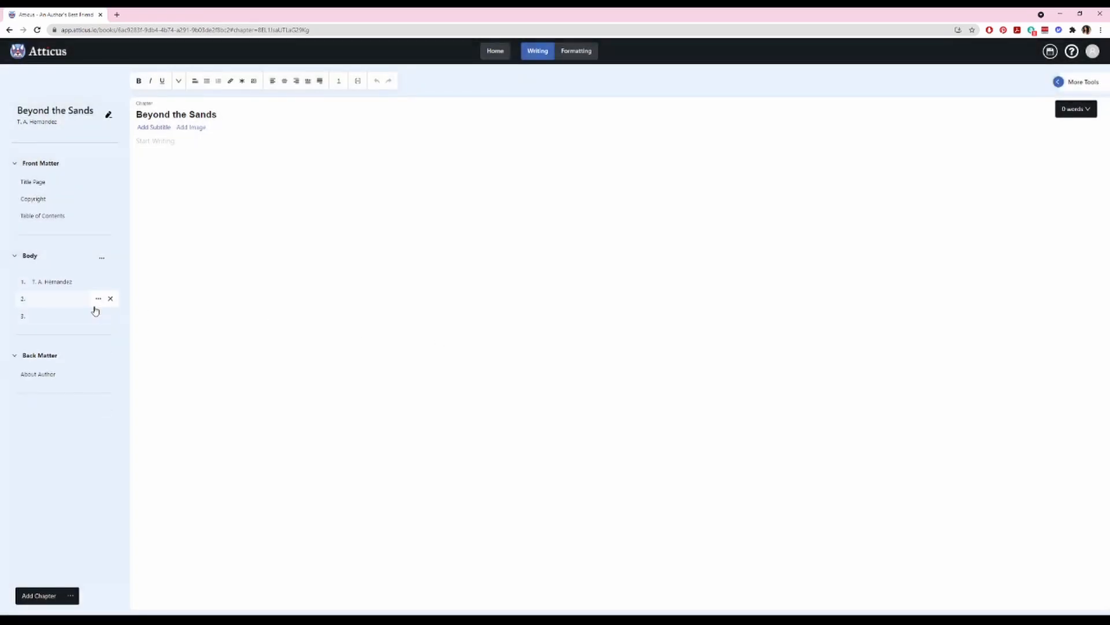
click(53, 289)
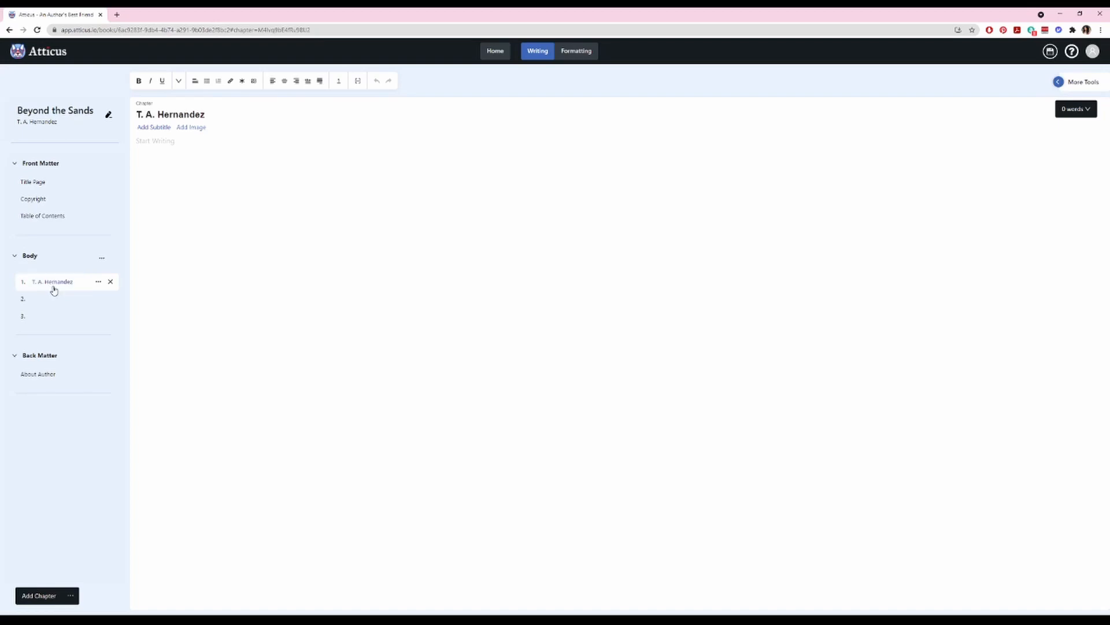
click(111, 283)
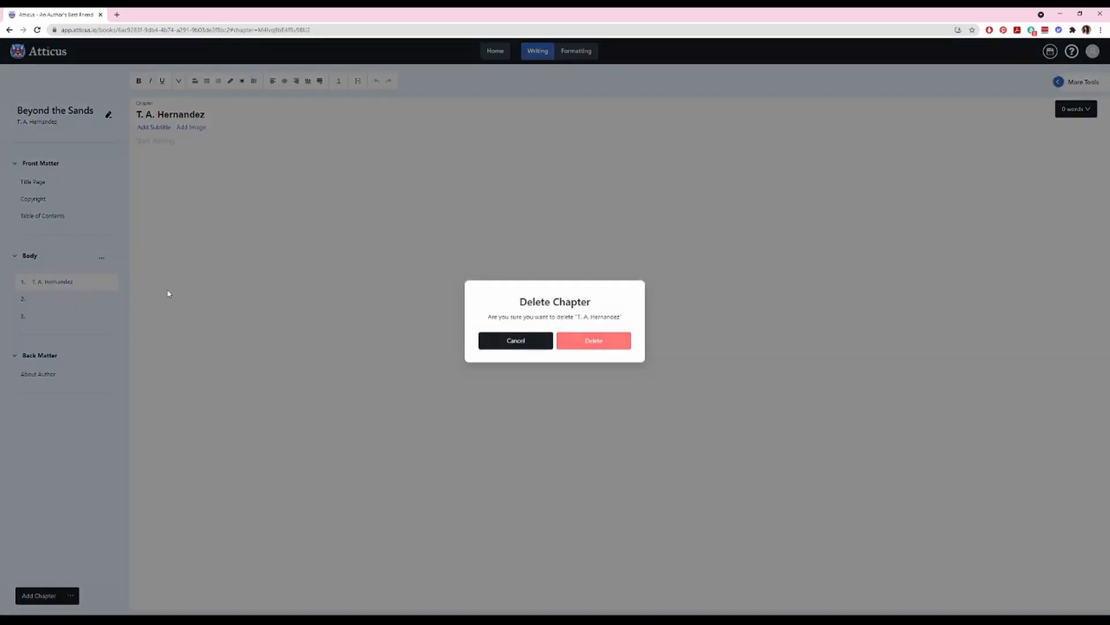
click(604, 345)
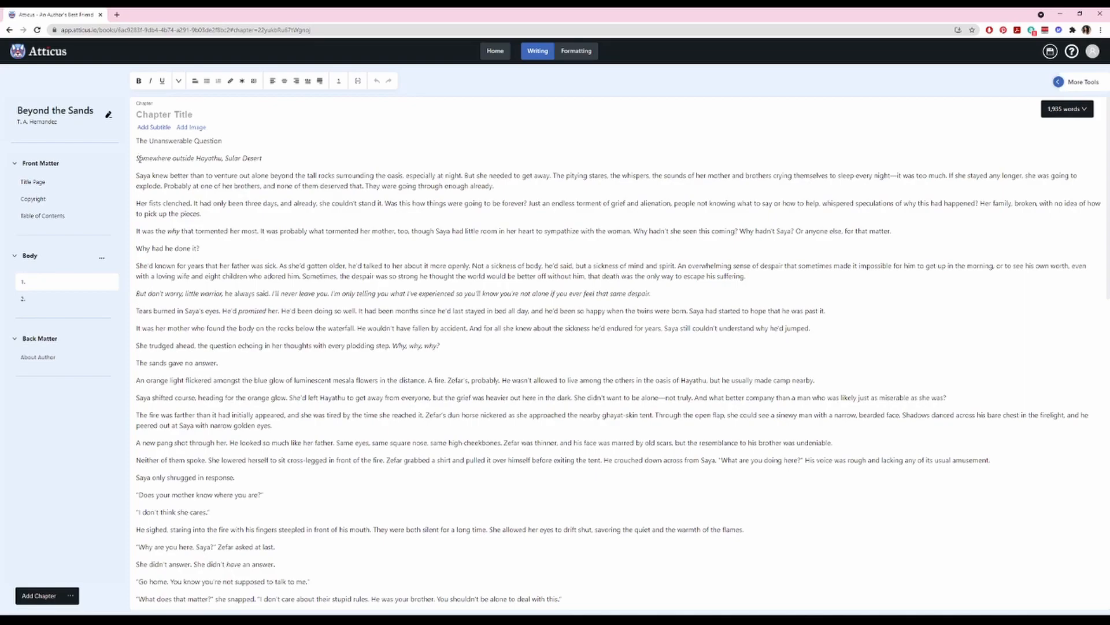
drag(137, 158, 269, 155)
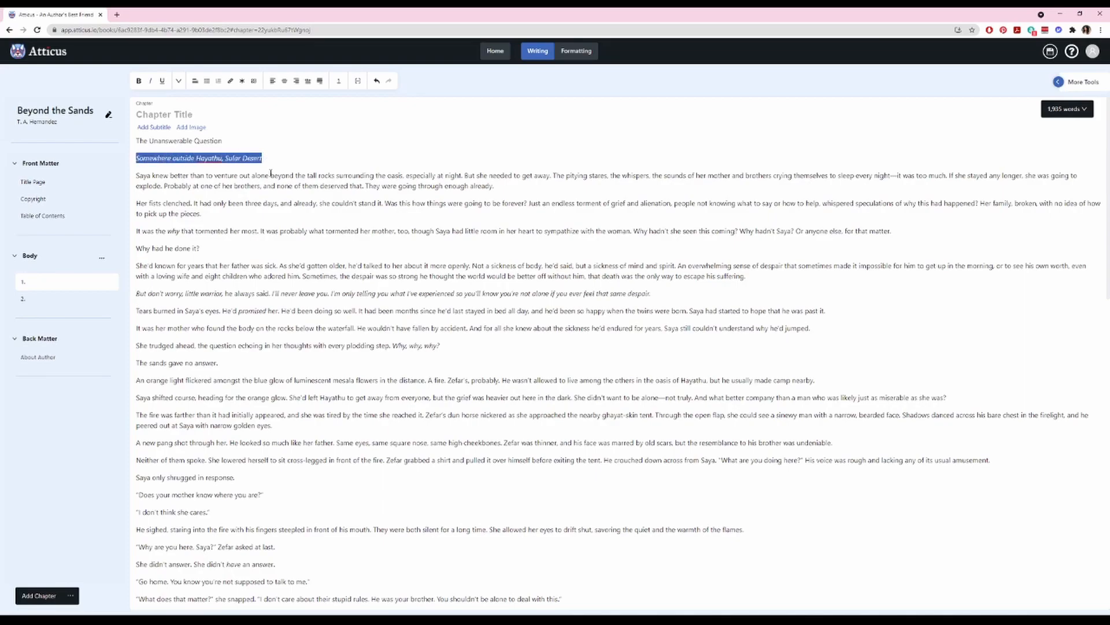
click(179, 294)
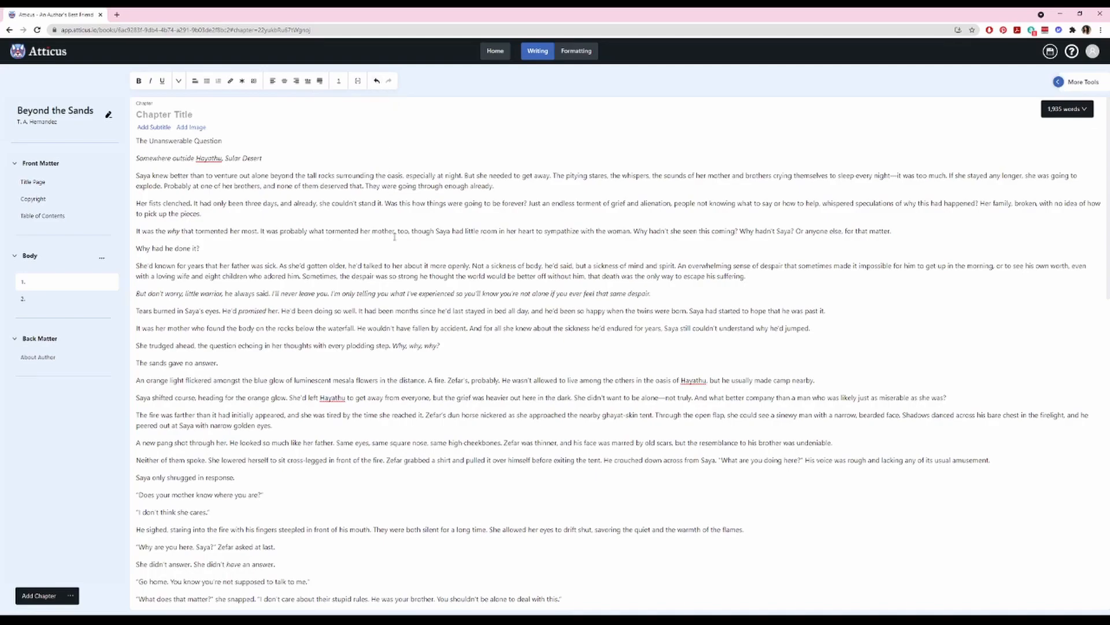
Replace the typed asterisks between the scenes of chapter 1 with an ornamental break and remove the blank line above it
scroll(339, 334, down, 8)
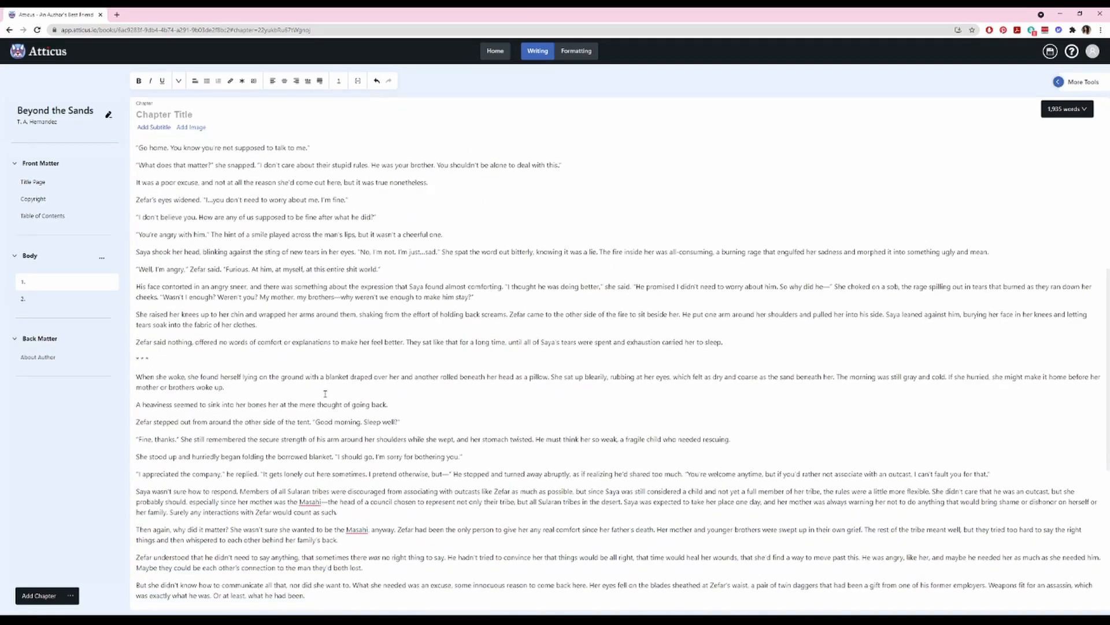
triple_click(152, 360)
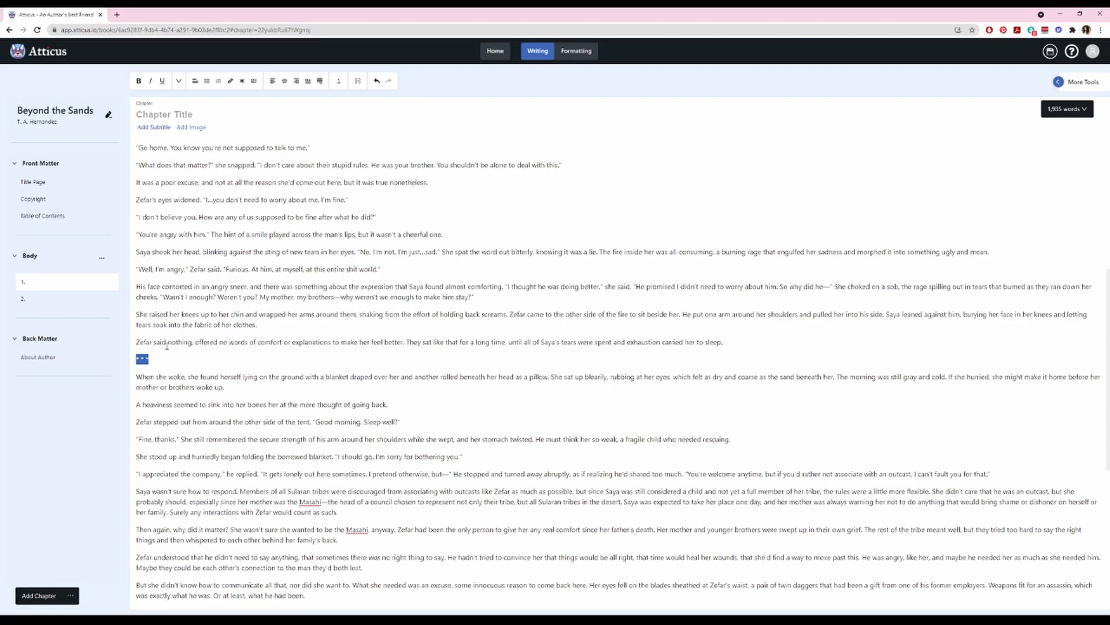
click(244, 86)
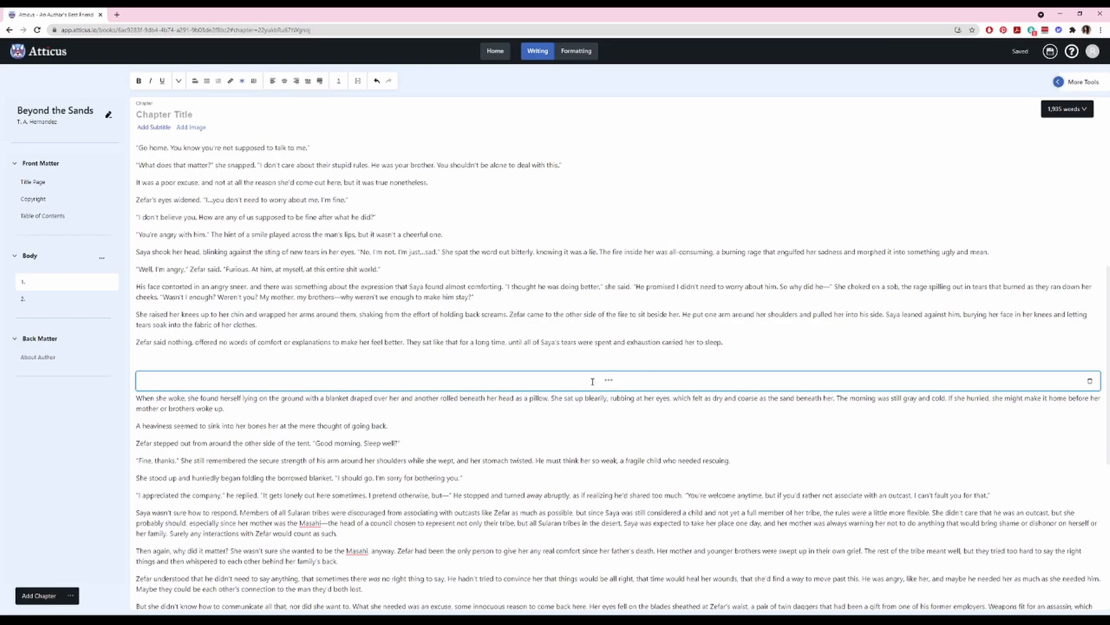
click(605, 360)
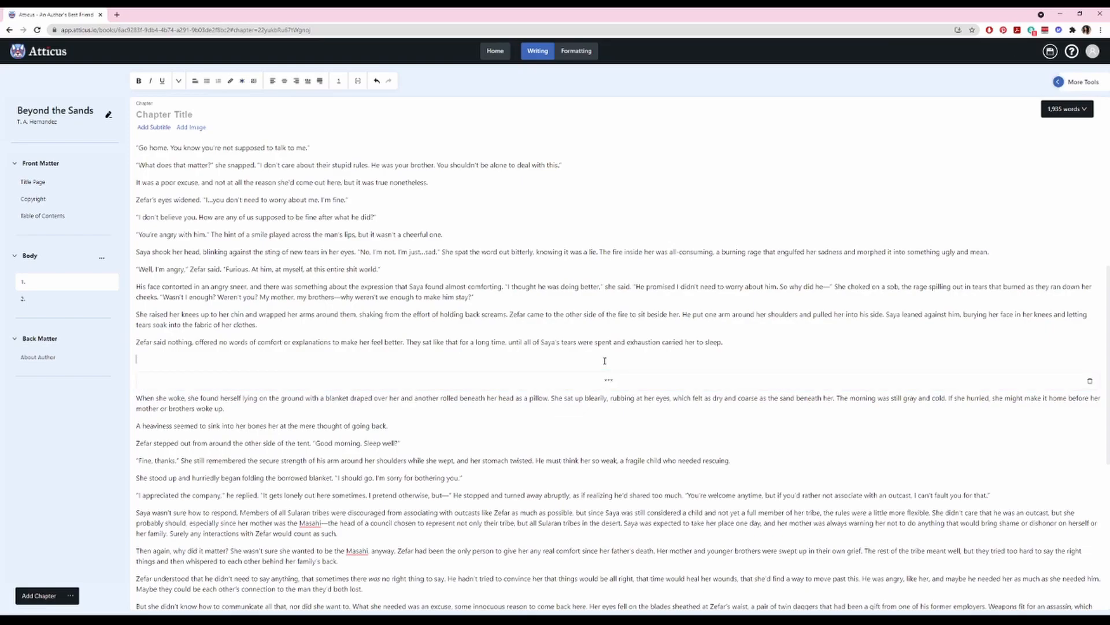
key(BackSpace)
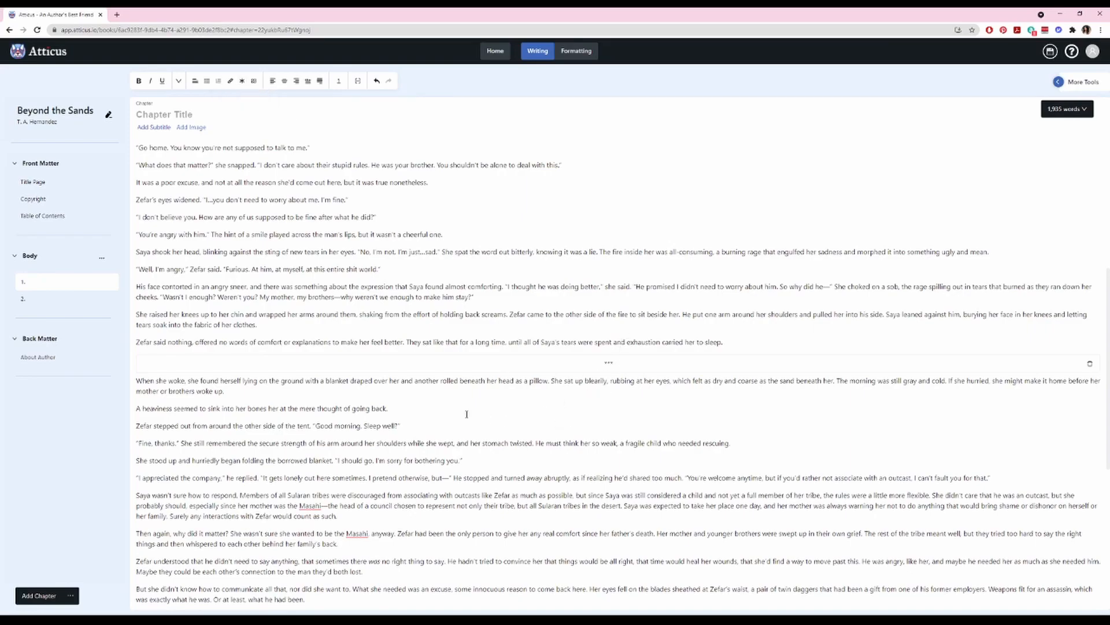
Move the line "The Unanswerable Question" from the body text of chapter 1 into its chapter title
scroll(441, 412, up, 8)
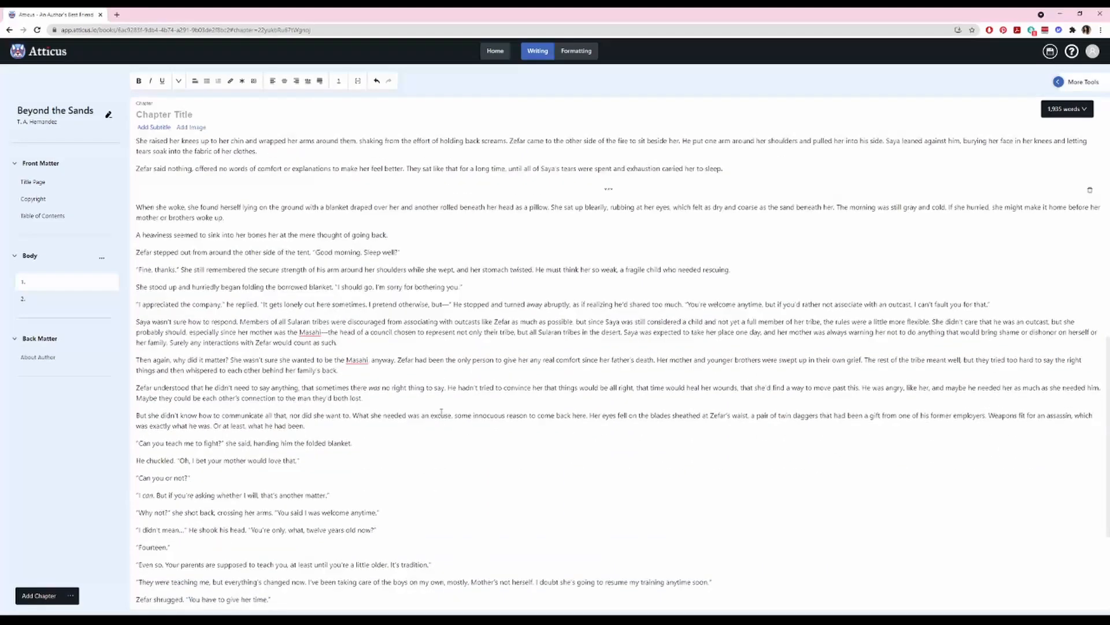
drag(236, 137, 135, 141)
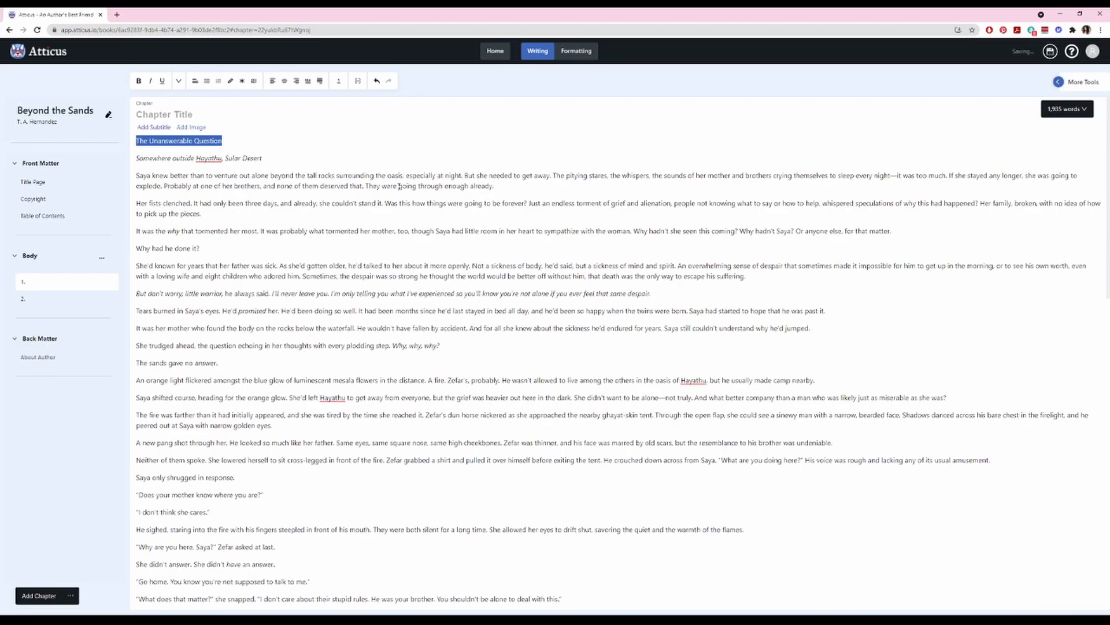
key(ctrl+x)
click(166, 111)
key(ctrl+v)
Move the line "Somewhere outside Hayathu, Sular Desert" from the body text into a new chapter subtitle
drag(263, 158, 137, 159)
key(ctrl+x)
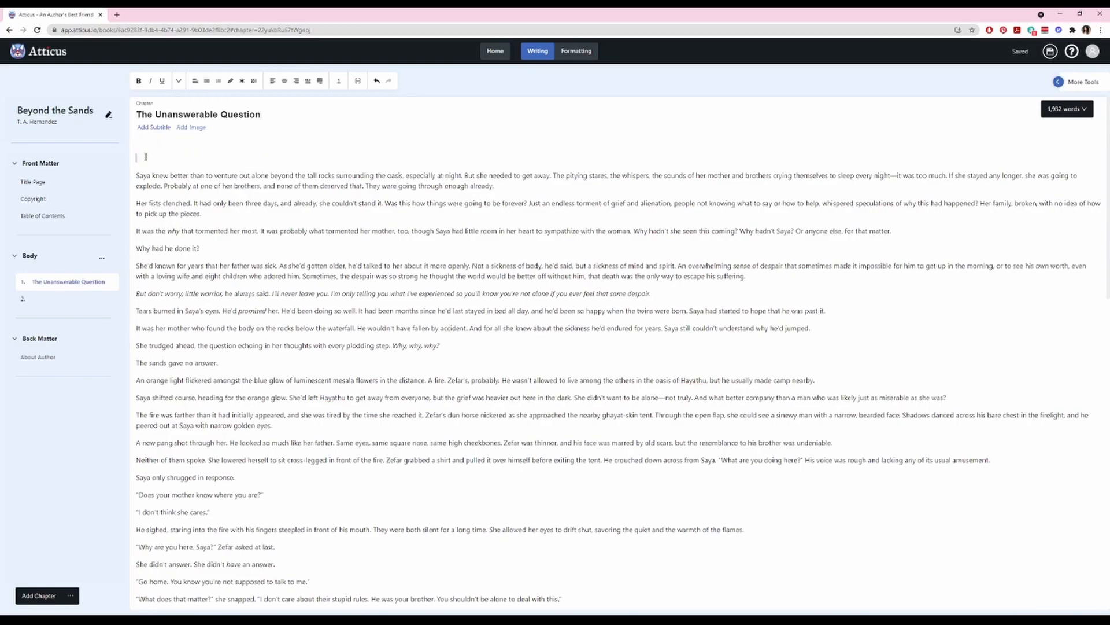
click(154, 127)
key(ctrl+v)
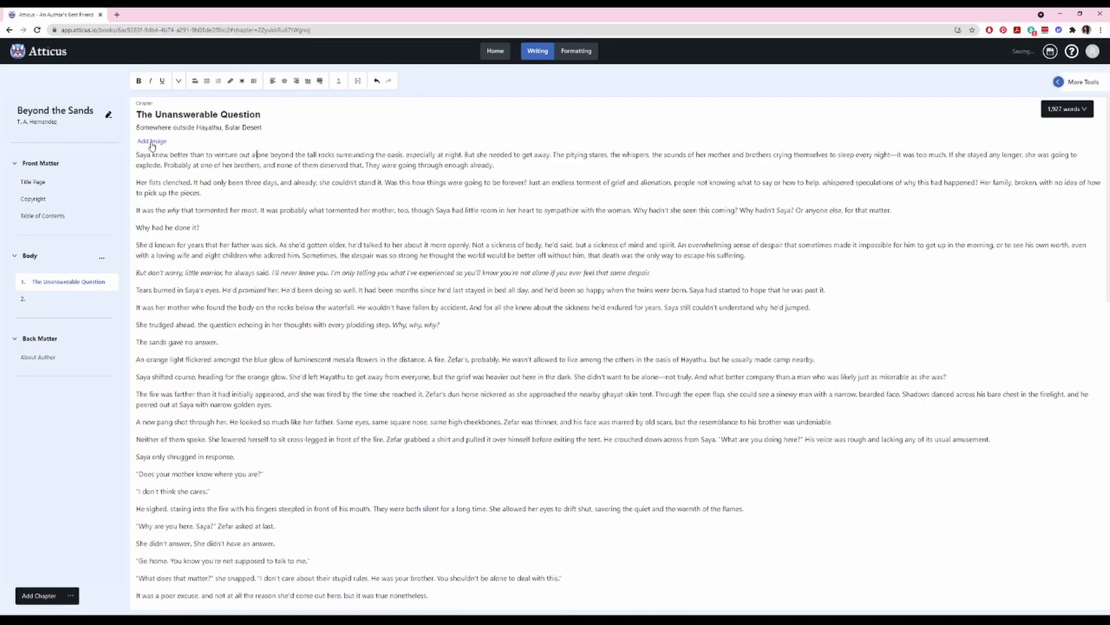
click(299, 266)
scroll(231, 330, down, 4)
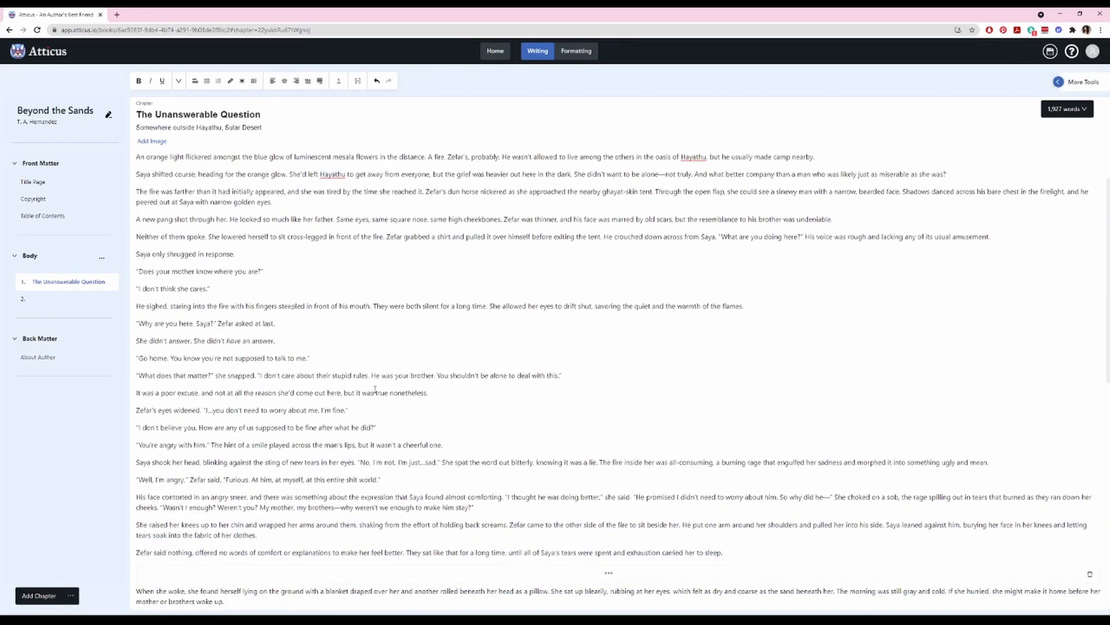
key(Return)
key(Return)
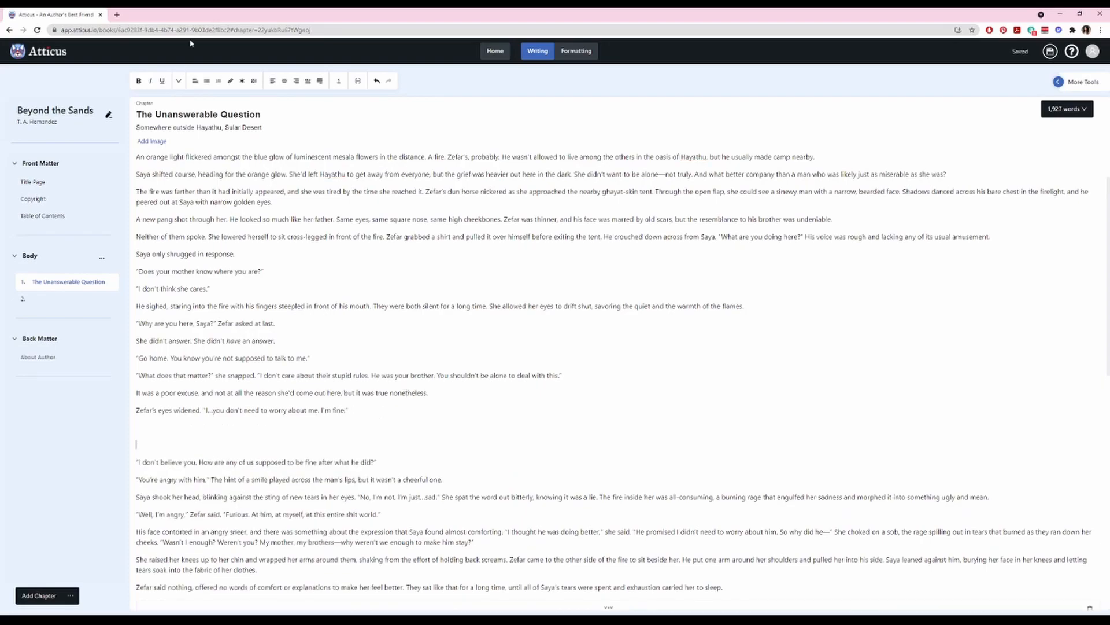
click(253, 81)
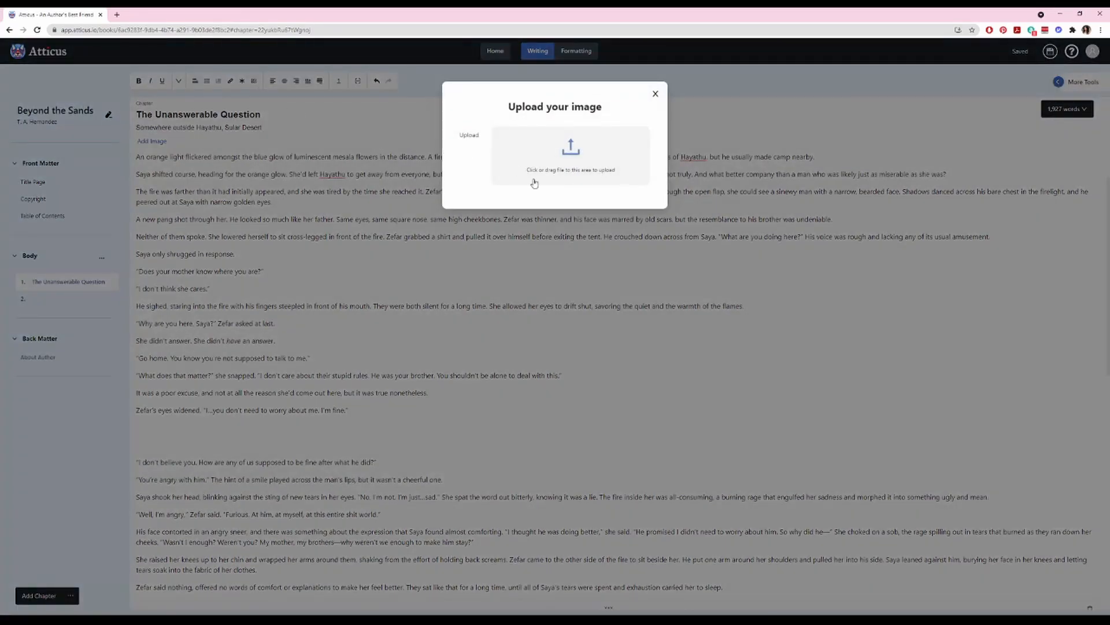
click(656, 94)
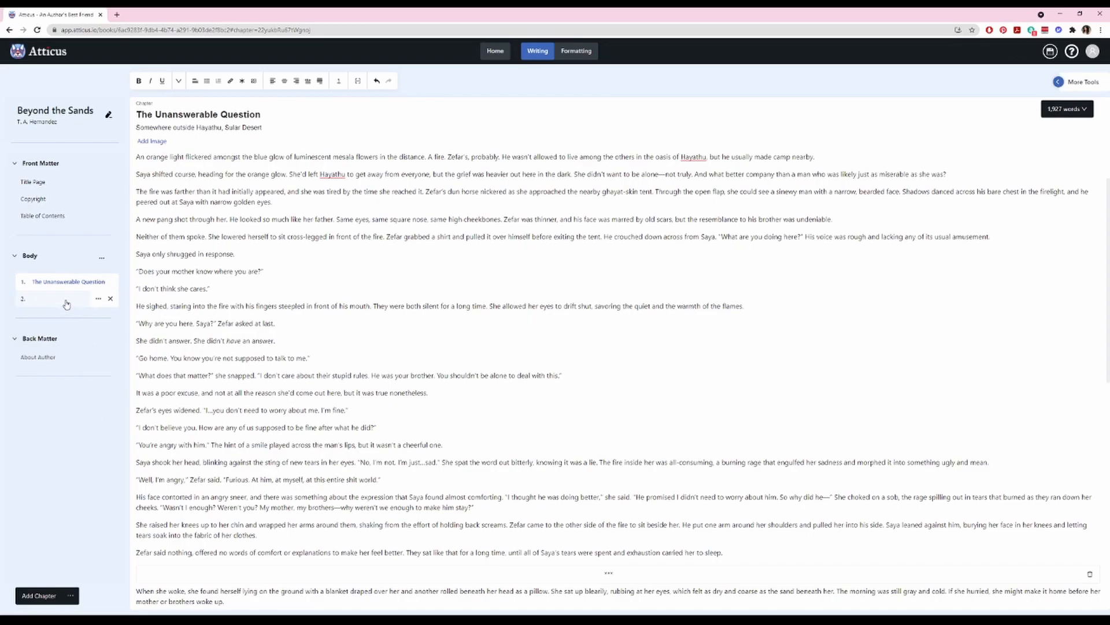
Add a full page image page after chapter 1 and open its image selection
click(70, 598)
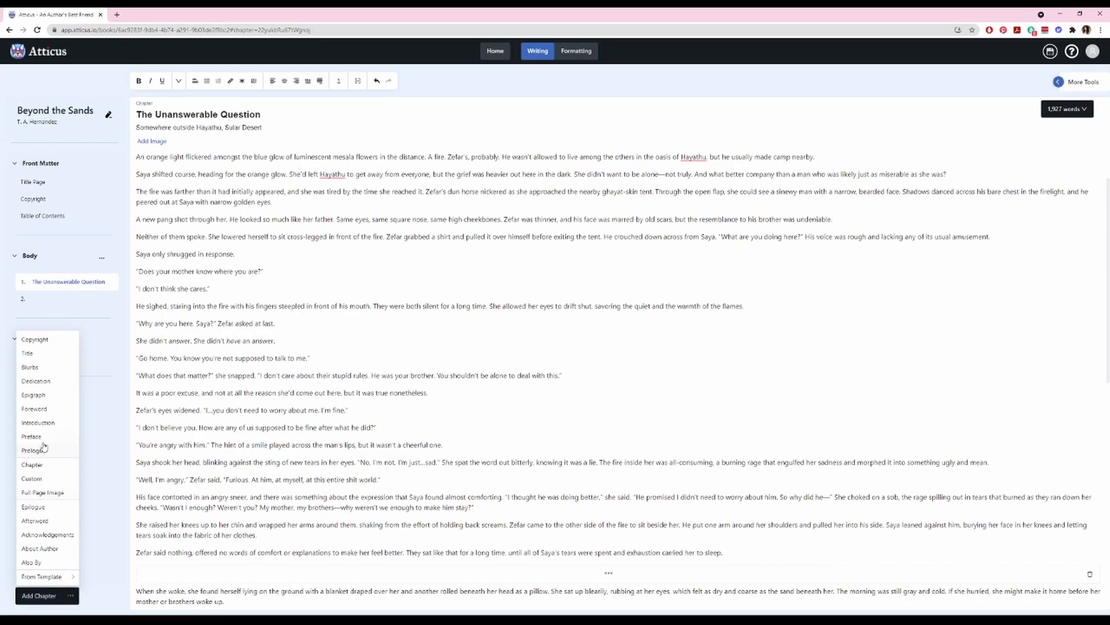
click(48, 494)
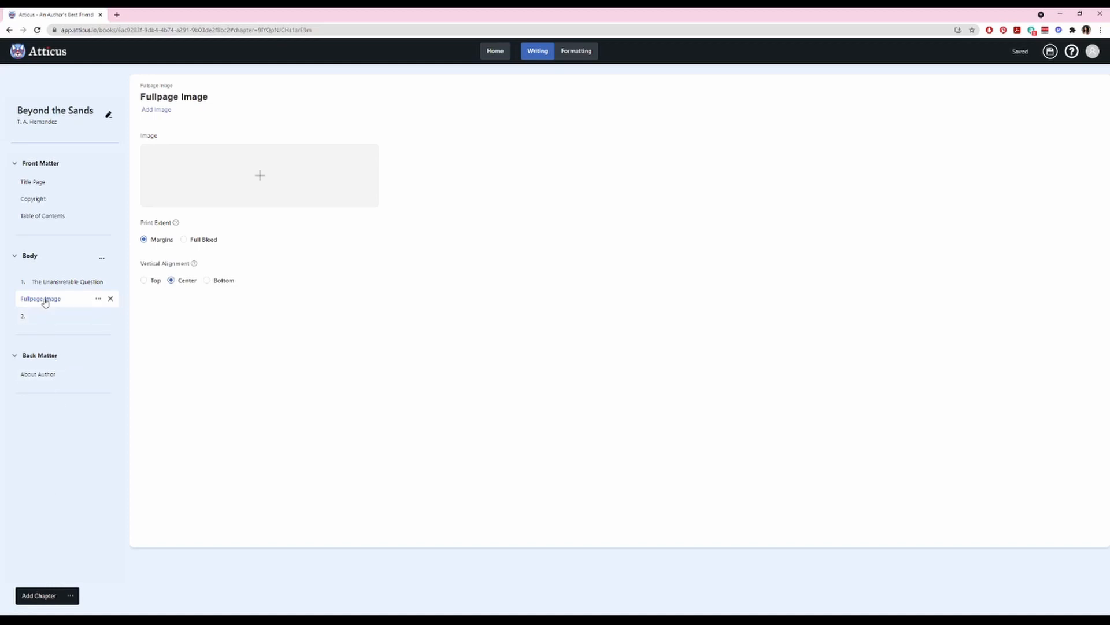
click(260, 178)
click(469, 301)
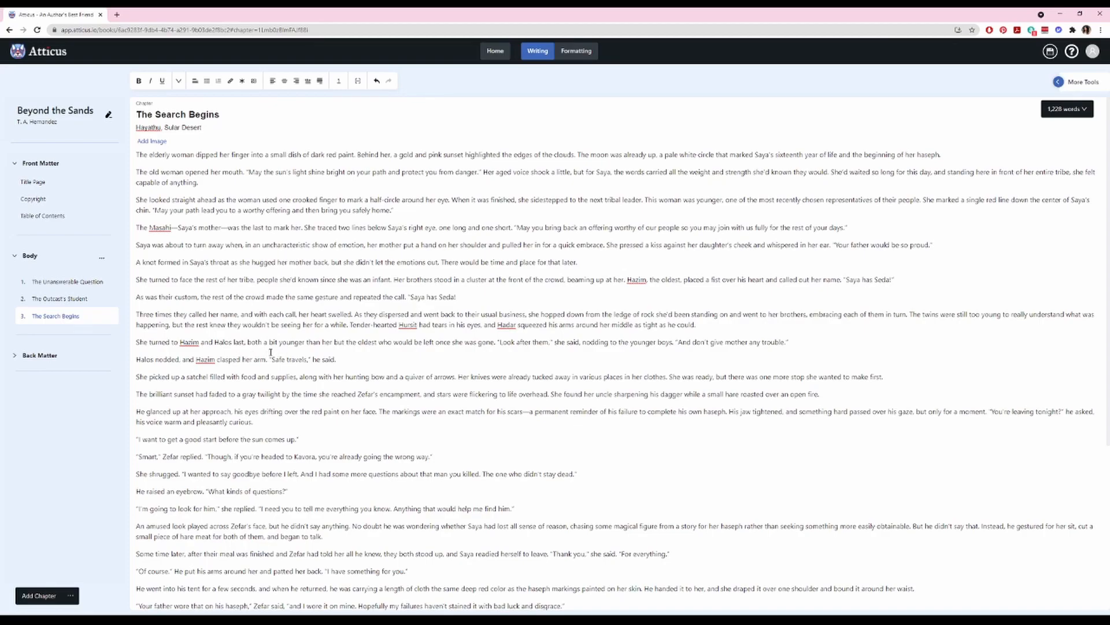
mouse_move(93, 321)
click(100, 317)
mouse_move(111, 339)
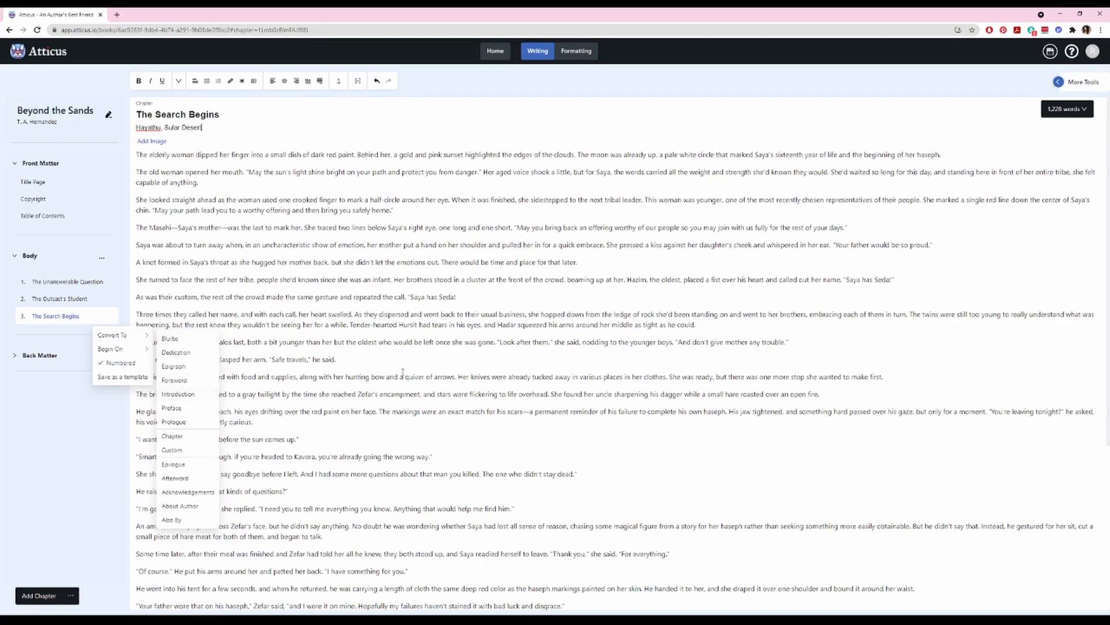
click(429, 367)
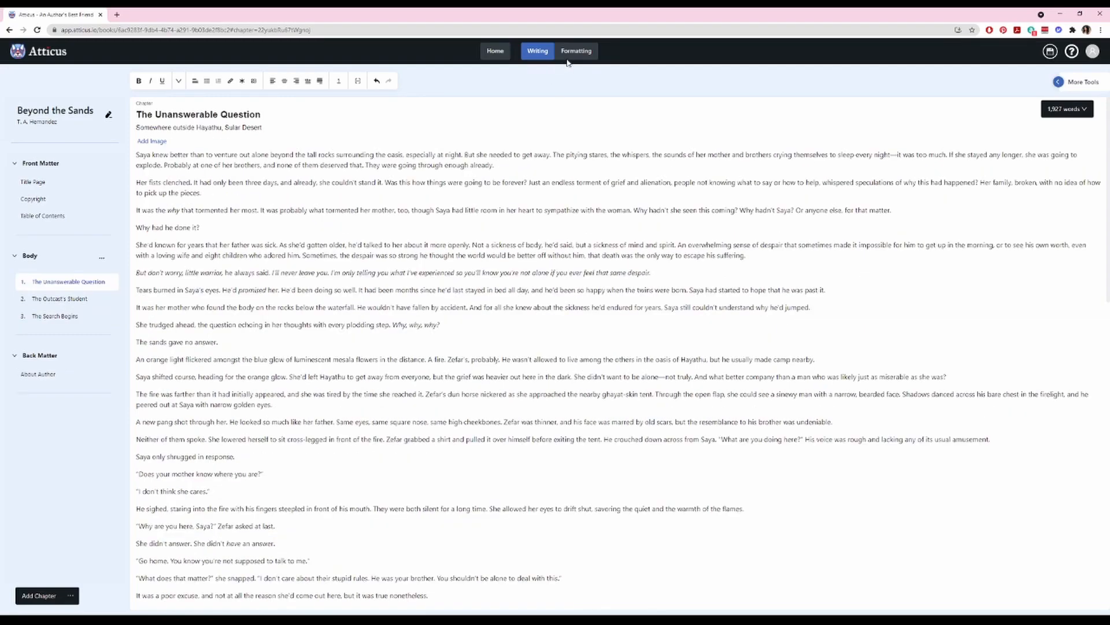
Open the book's formatting settings and apply the Delphini theme
click(576, 52)
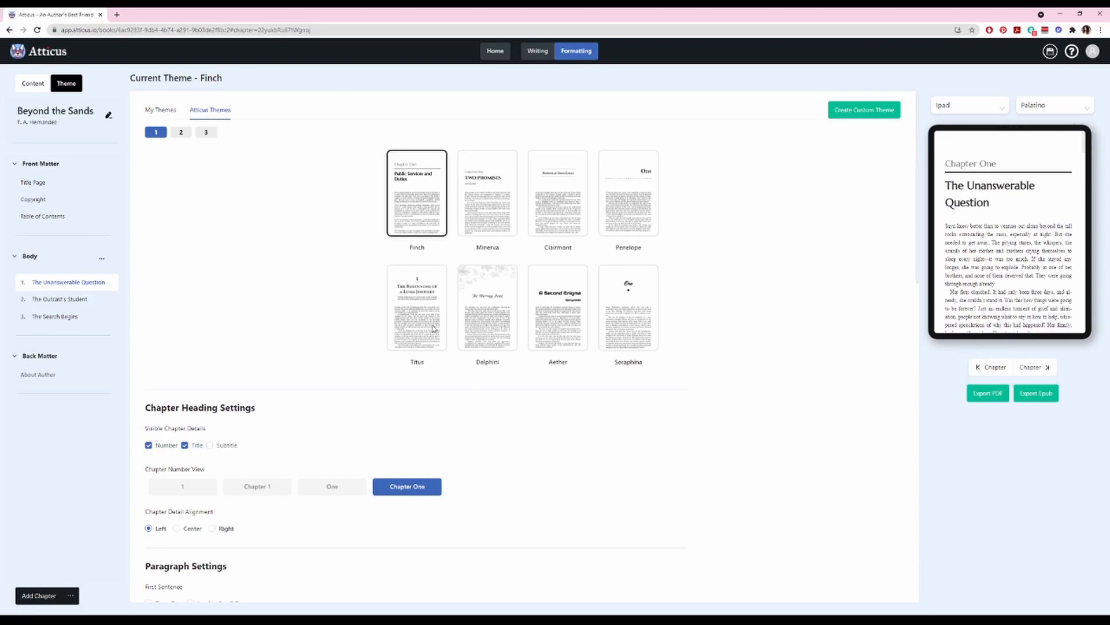
click(479, 323)
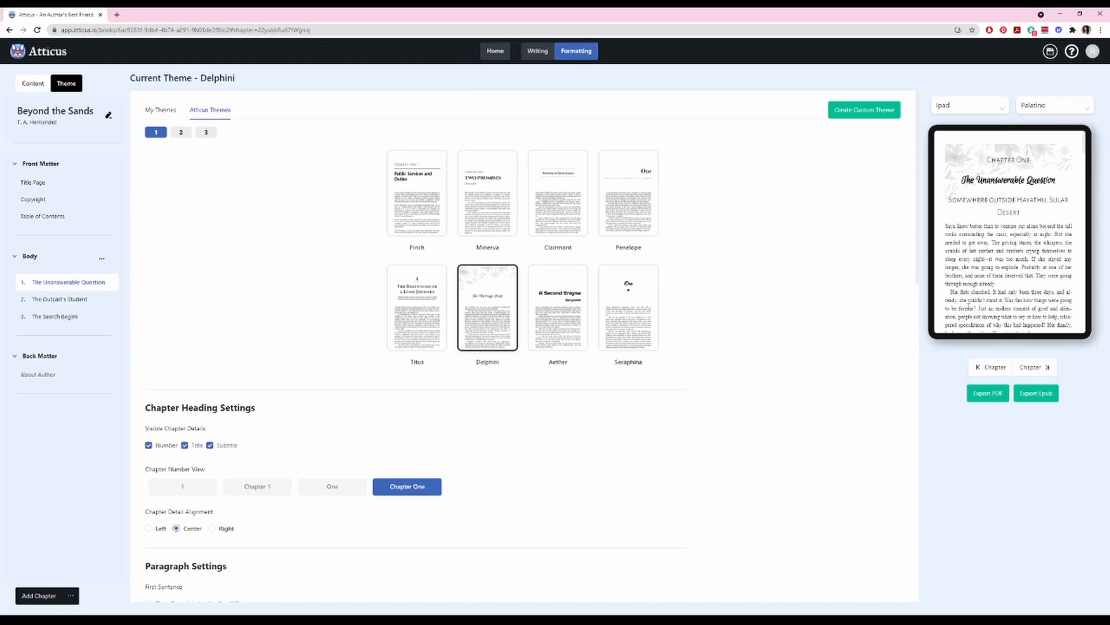
Preview the book on a Galaxy S21 and look through the other available preview devices
click(965, 109)
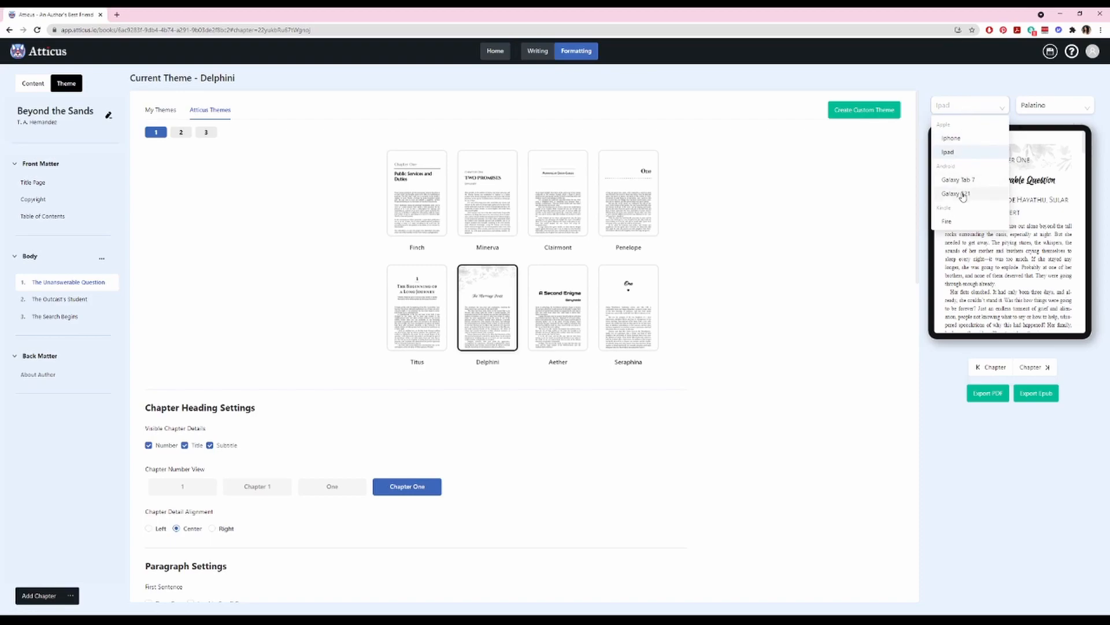
click(964, 194)
click(973, 116)
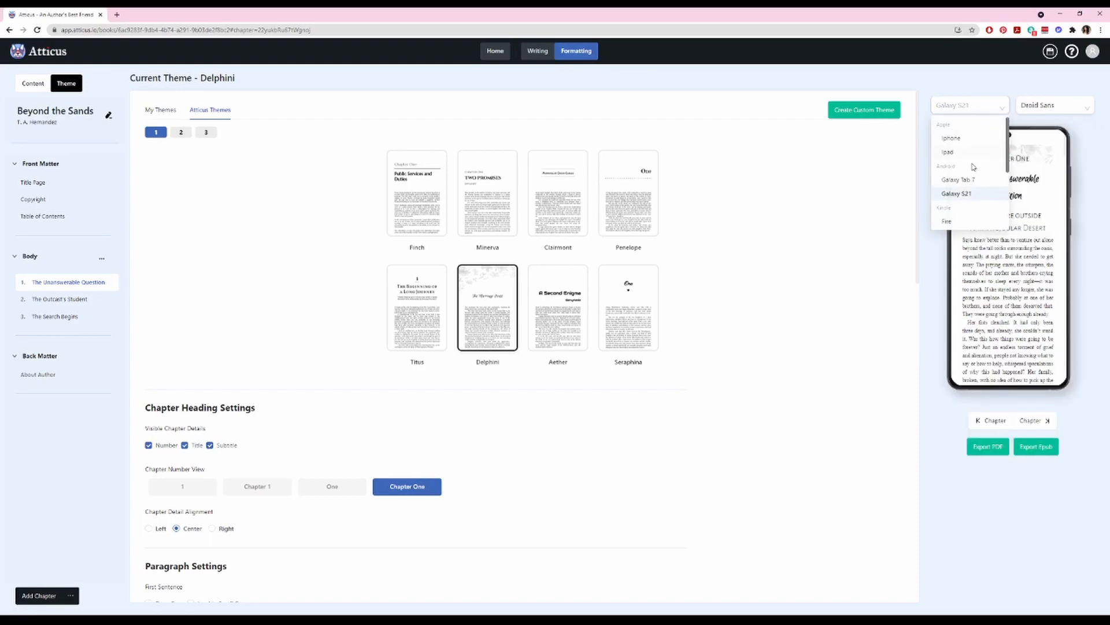
scroll(963, 191, down, 2)
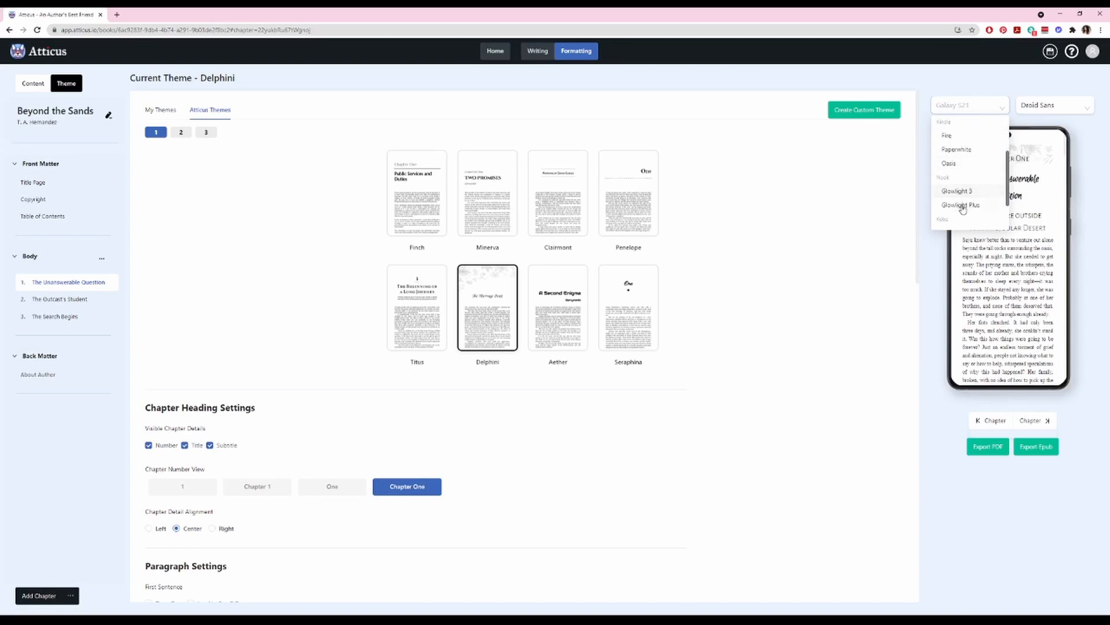
scroll(963, 208, down, 2)
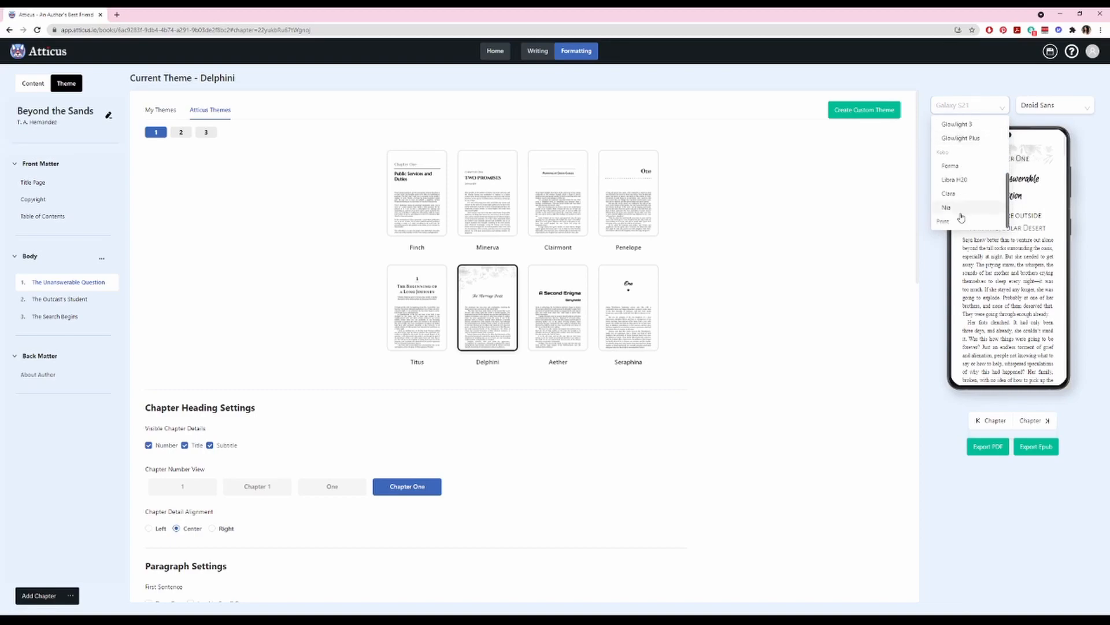
click(961, 227)
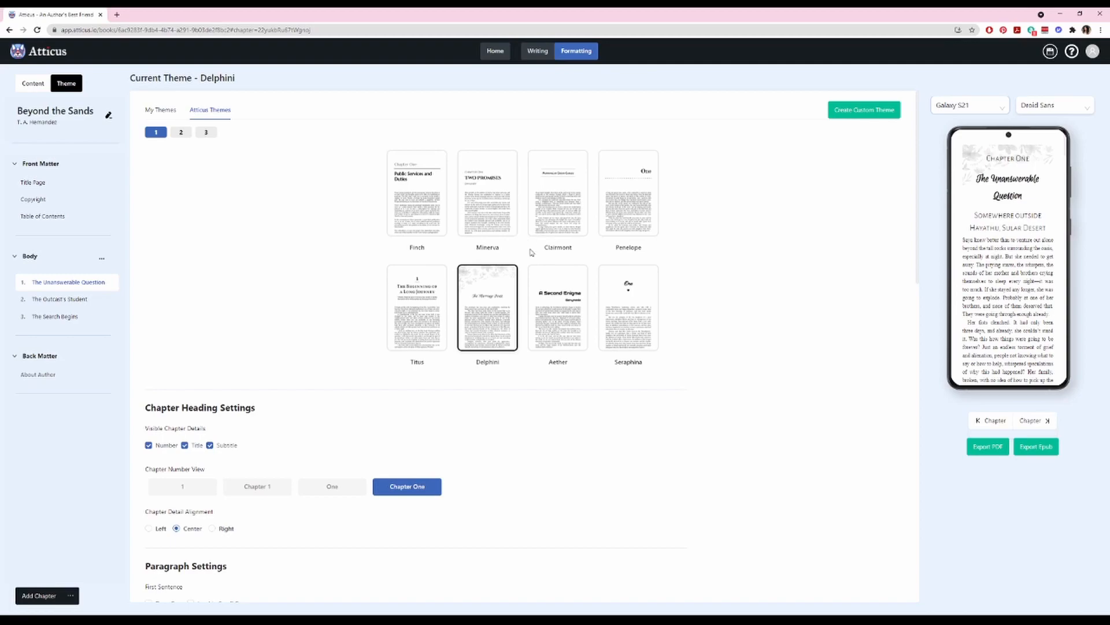
Try the Aether, Seraphina and Minerva themes and the saved Tethered Spirits Chapter Headers theme on the book
click(569, 298)
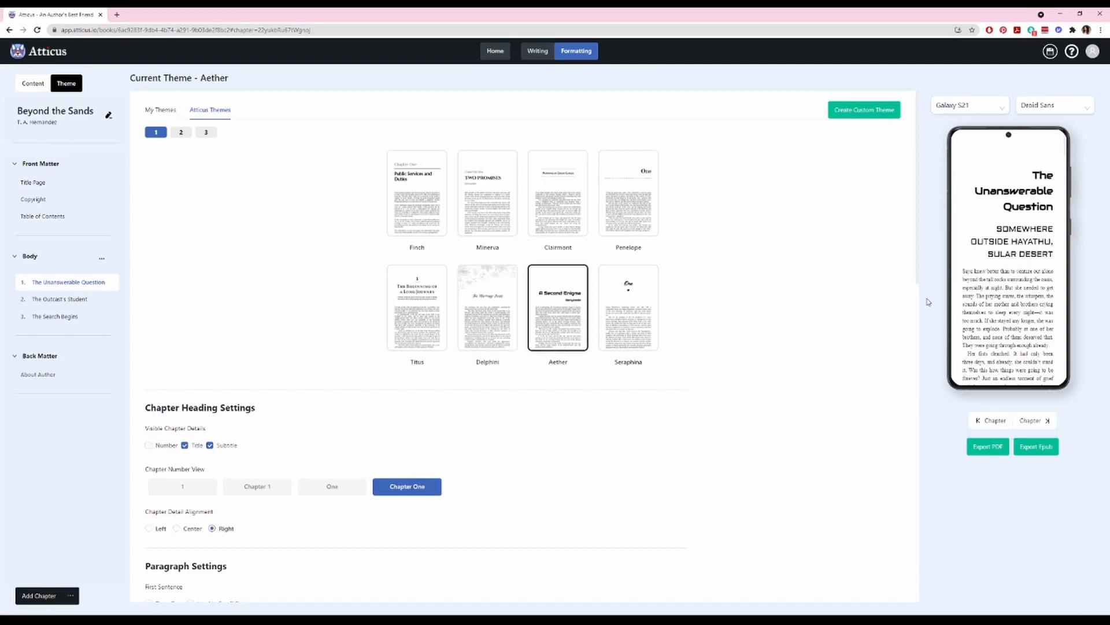
click(651, 315)
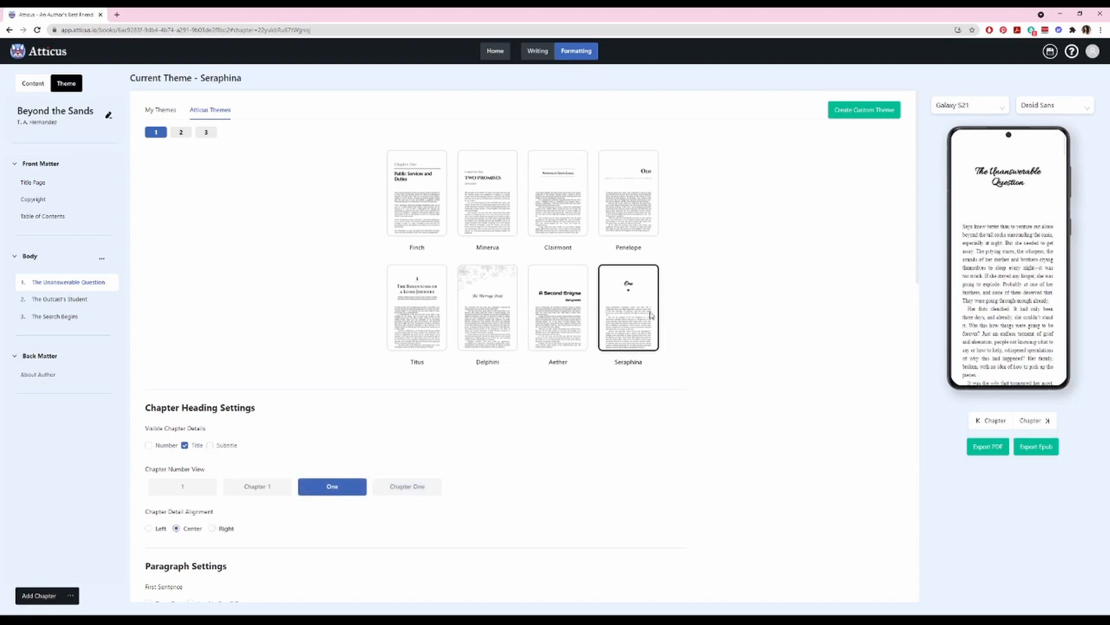
click(180, 138)
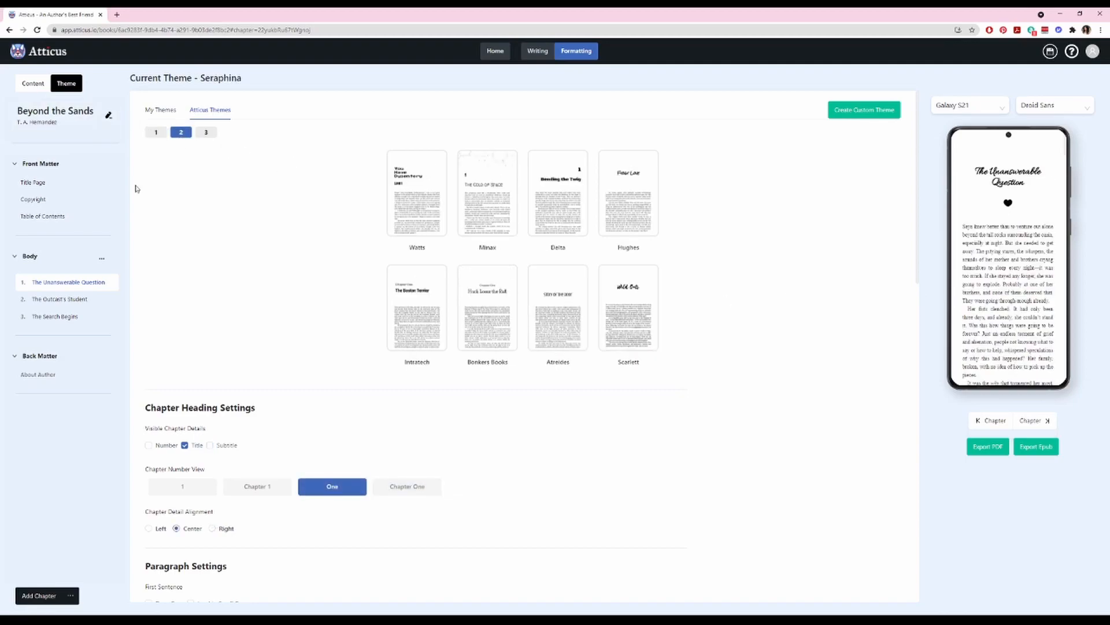
click(498, 212)
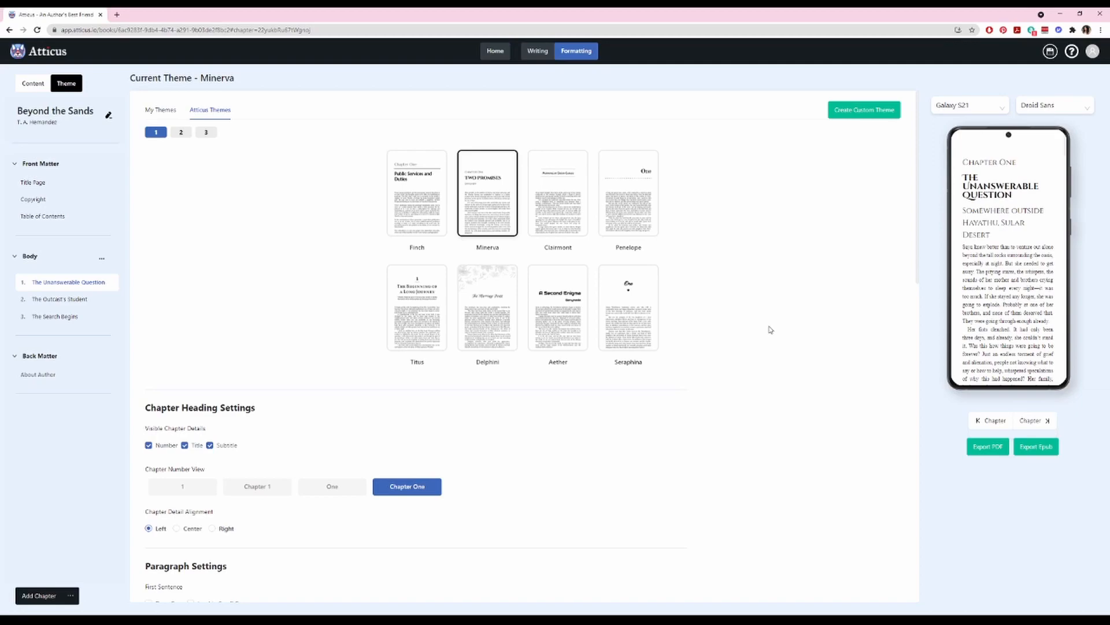
click(157, 117)
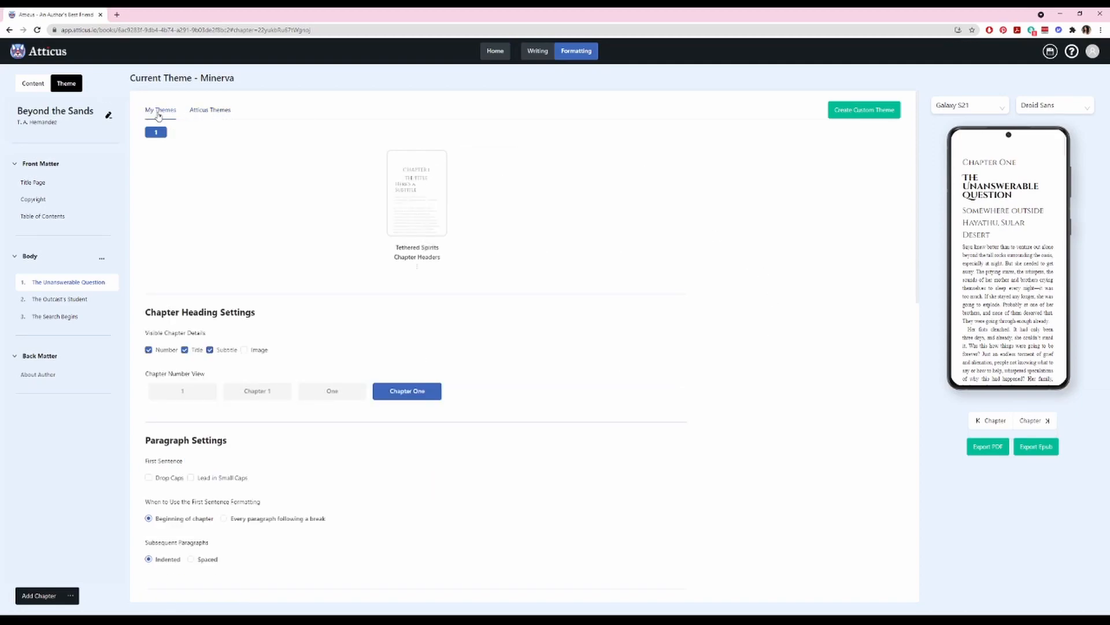
click(424, 206)
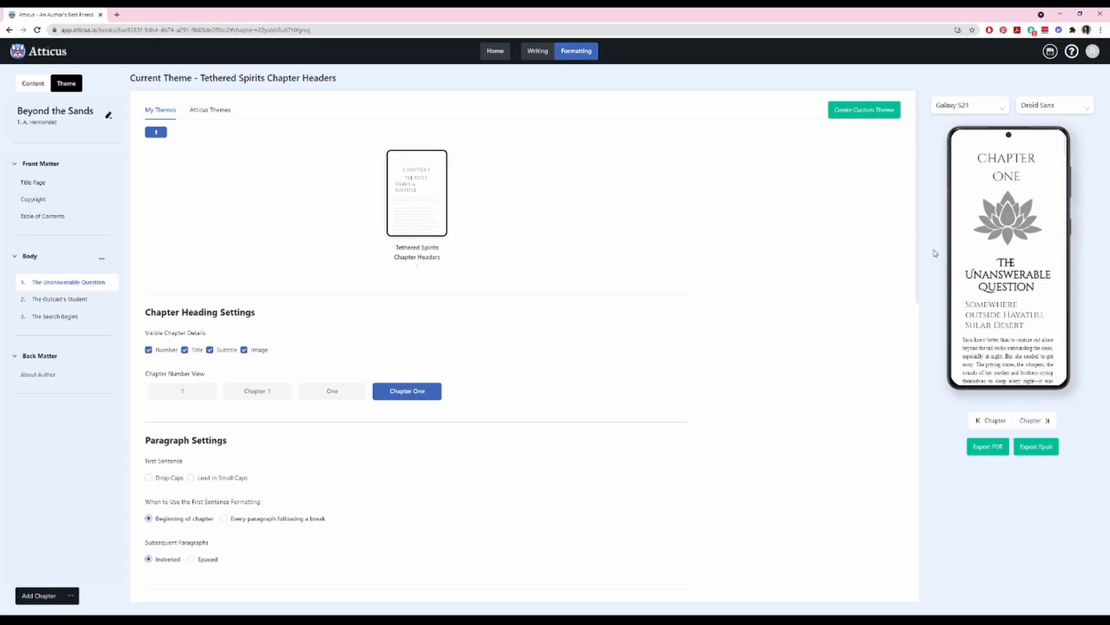
Start a custom theme with the No Image layout and set its chapter title font to Cinzel
click(865, 112)
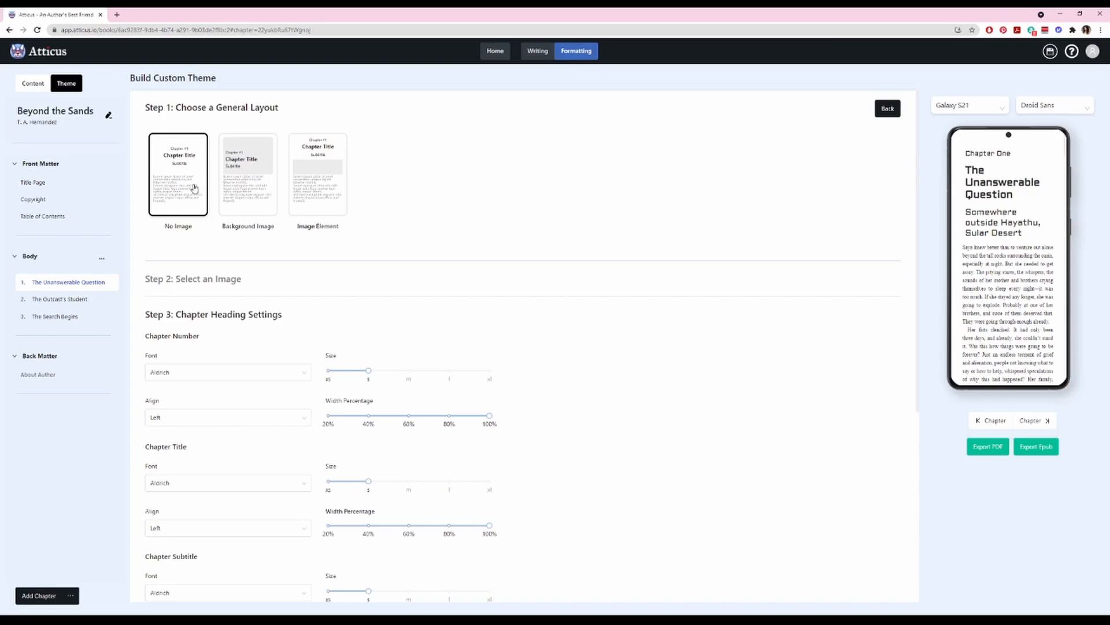
scroll(258, 380, down, 2)
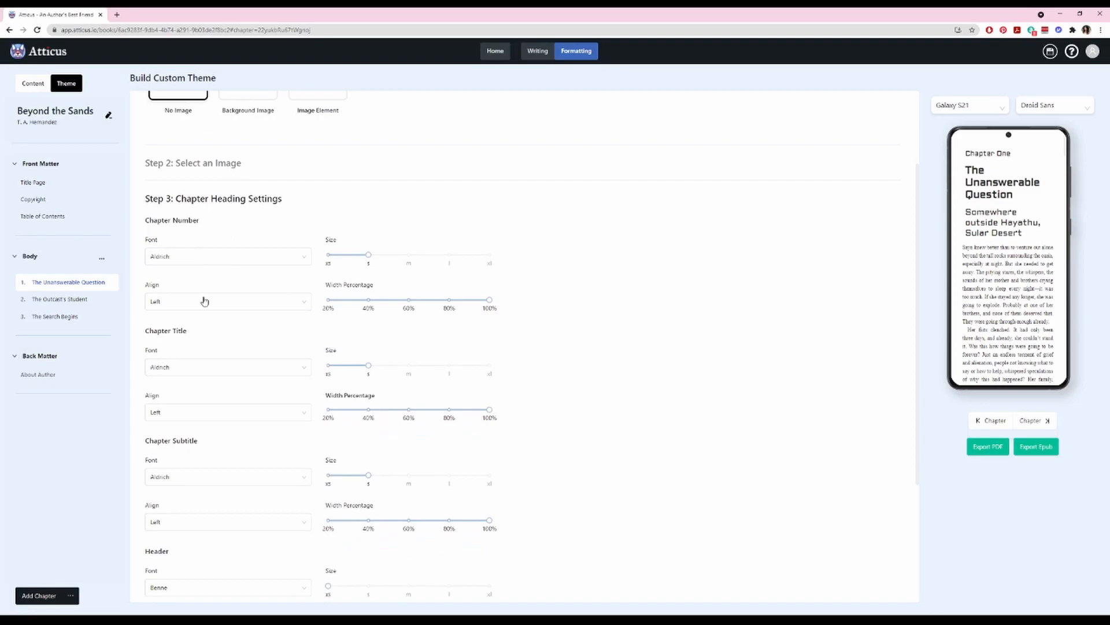
click(185, 367)
click(173, 401)
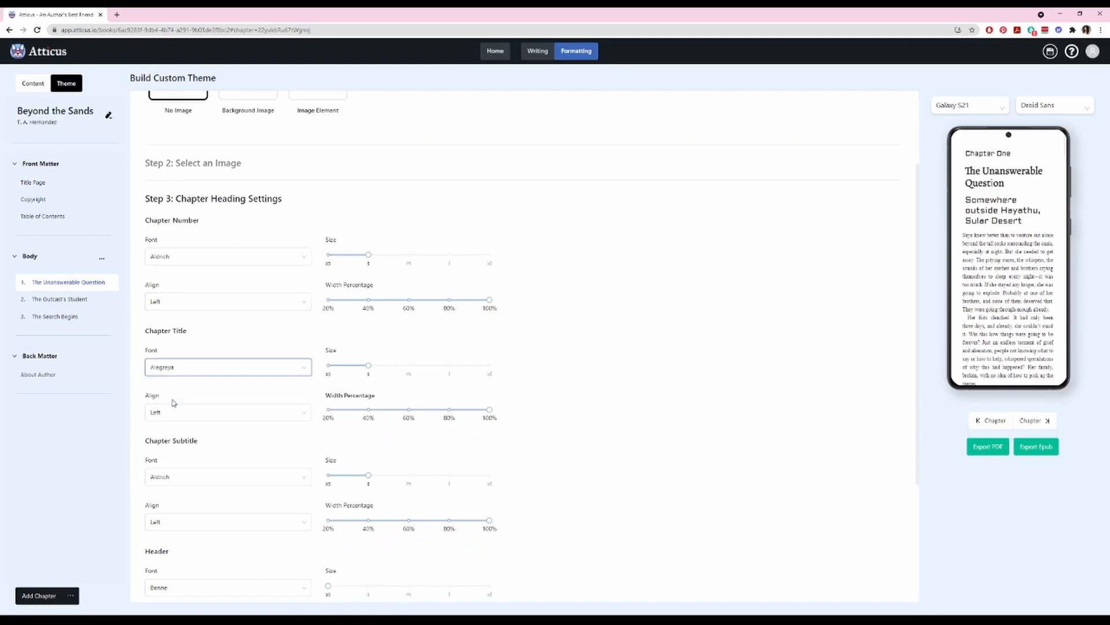
click(184, 372)
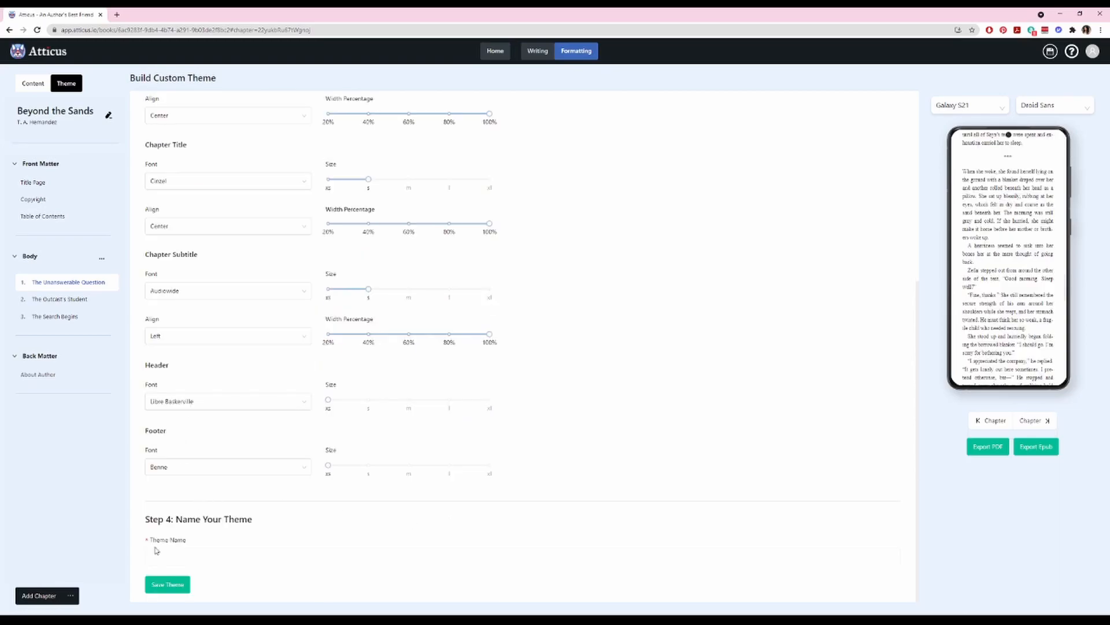
Try the Background Image layout with LotusChapterHeader.png and the Image Element layout on the custom theme
click(219, 559)
scroll(642, 476, up, 5)
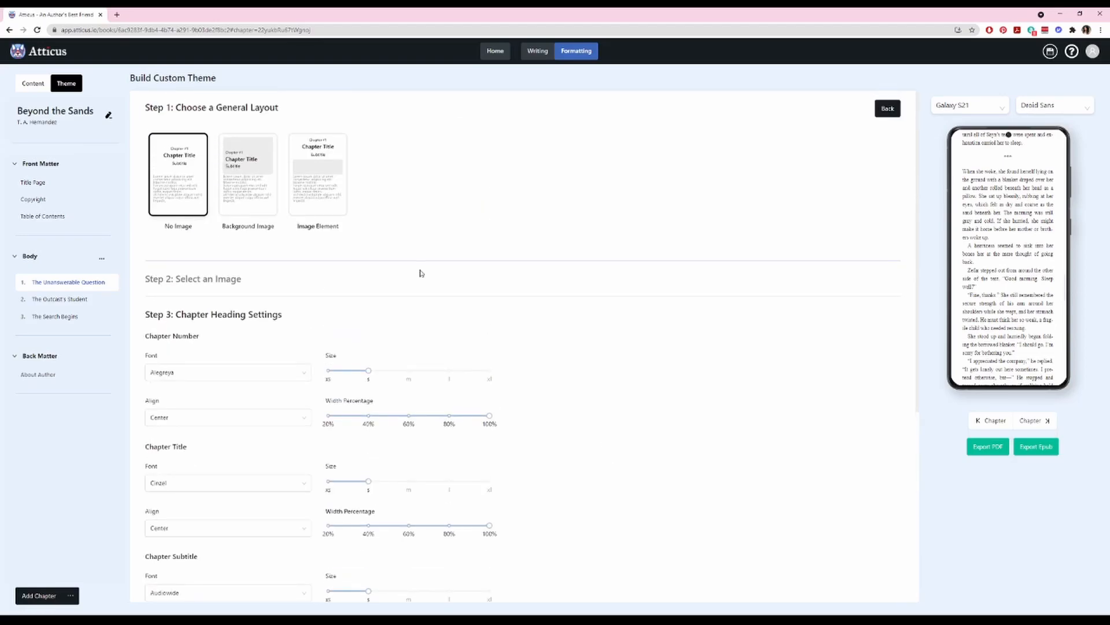
click(269, 185)
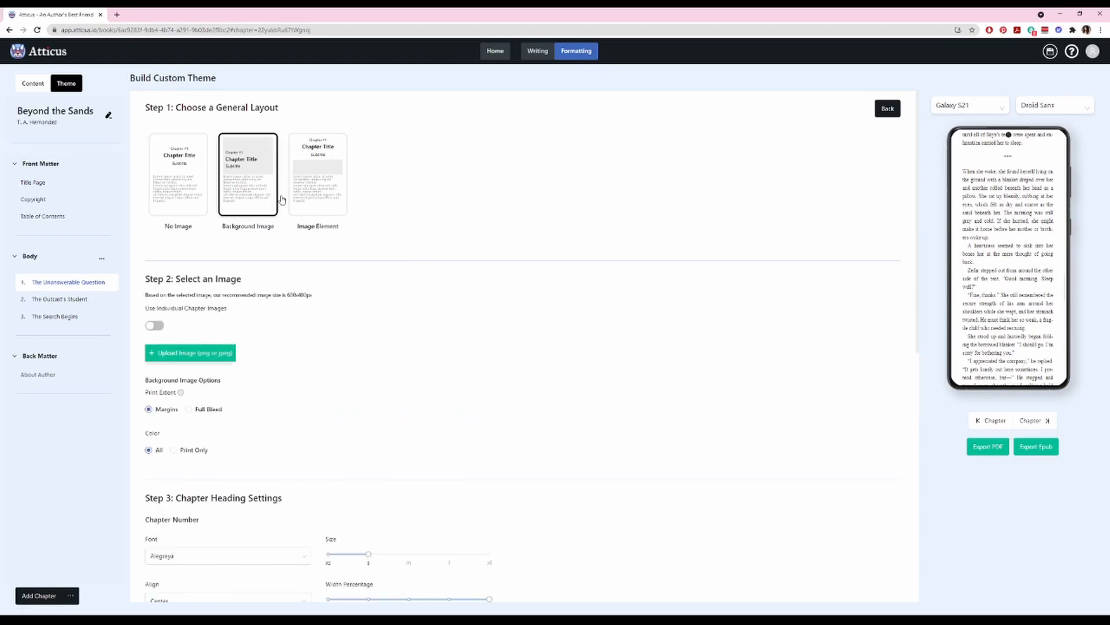
scroll(1044, 280, up, 1)
scroll(1045, 280, up, 10)
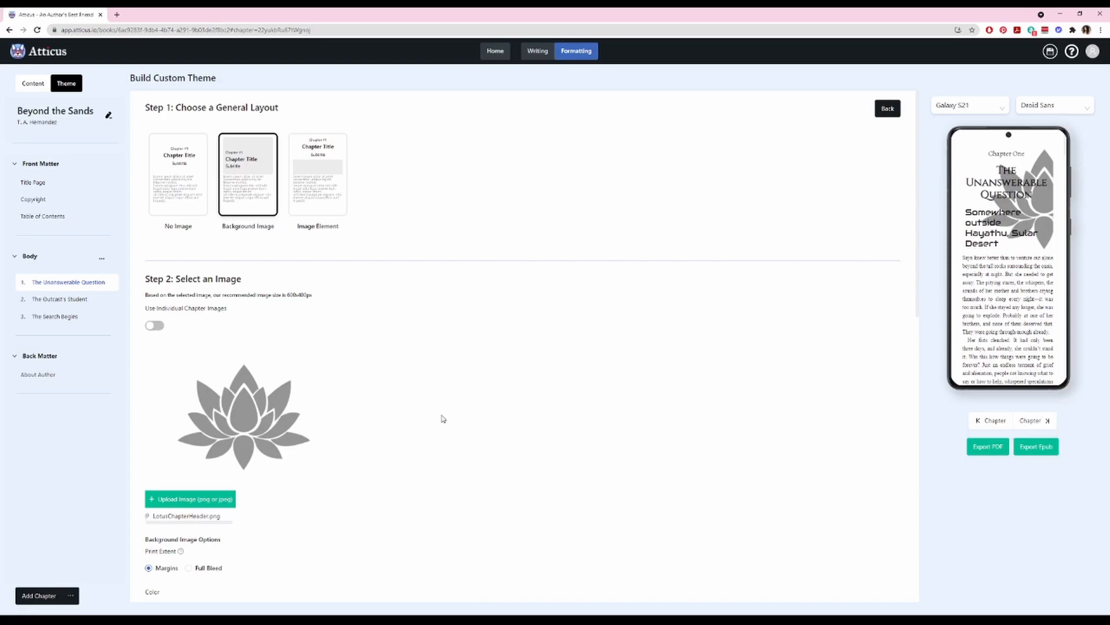
scroll(208, 539, down, 1)
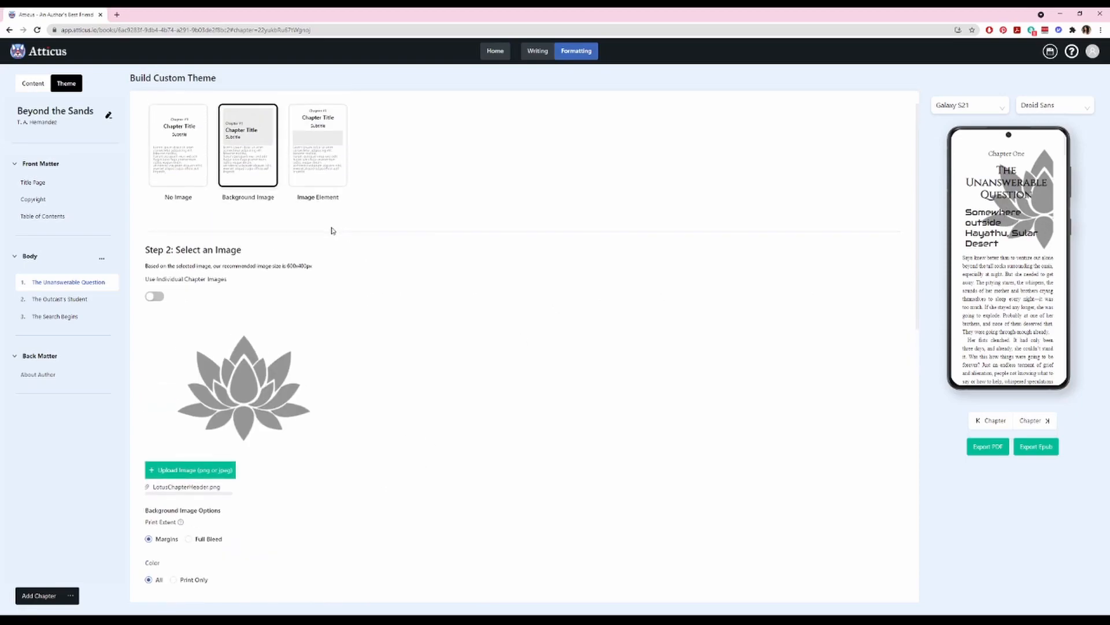
click(328, 149)
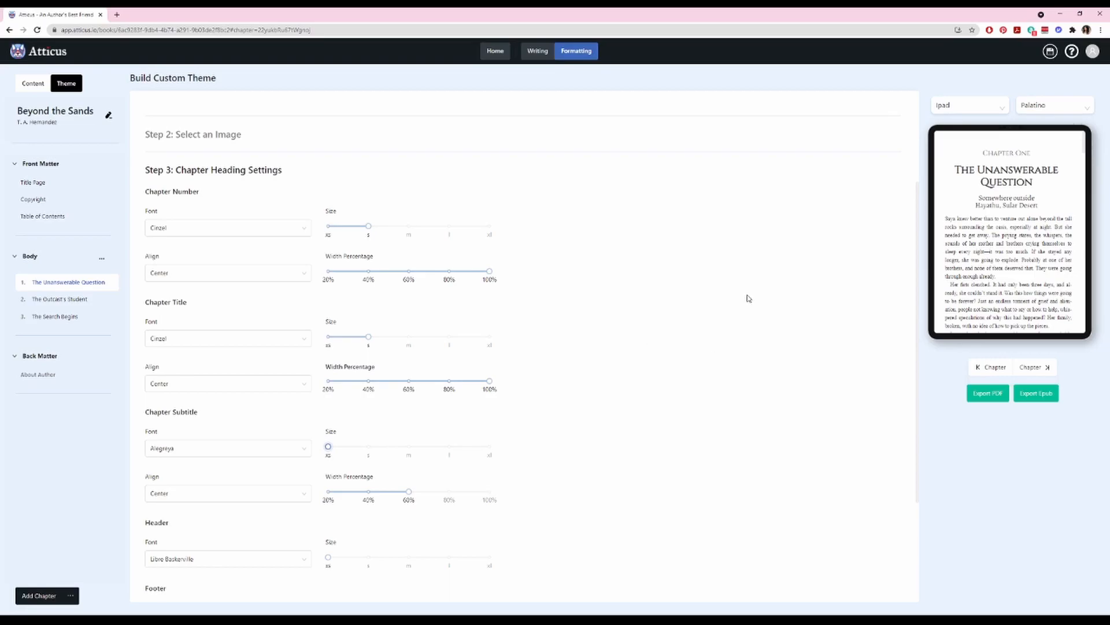
Name the custom theme "short story theme" and save it
scroll(749, 300, up, 3)
scroll(740, 335, down, 4)
scroll(740, 365, down, 2)
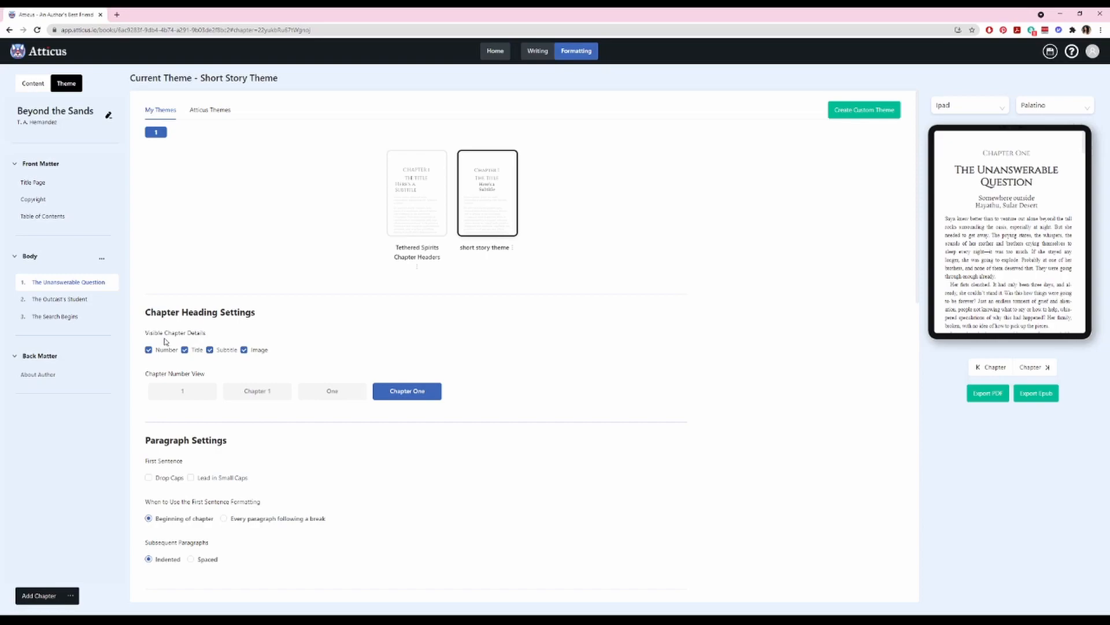
Try the chapter number views 1, Chapter 1 and One, go back to Chapter One, and hide the number in the chapter headings
click(189, 397)
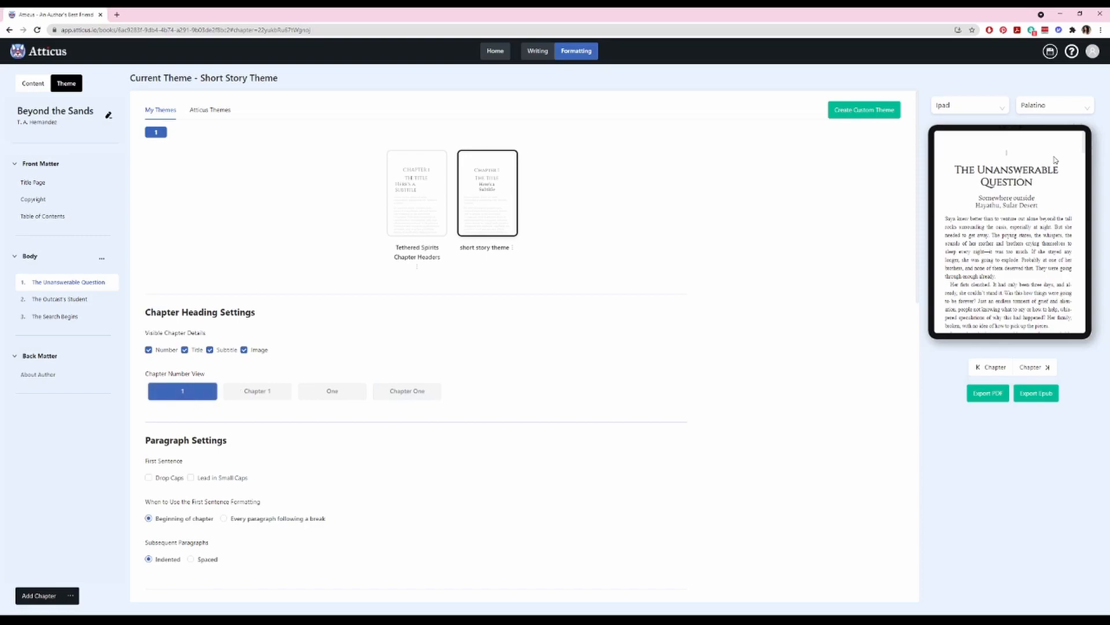
click(235, 397)
click(326, 398)
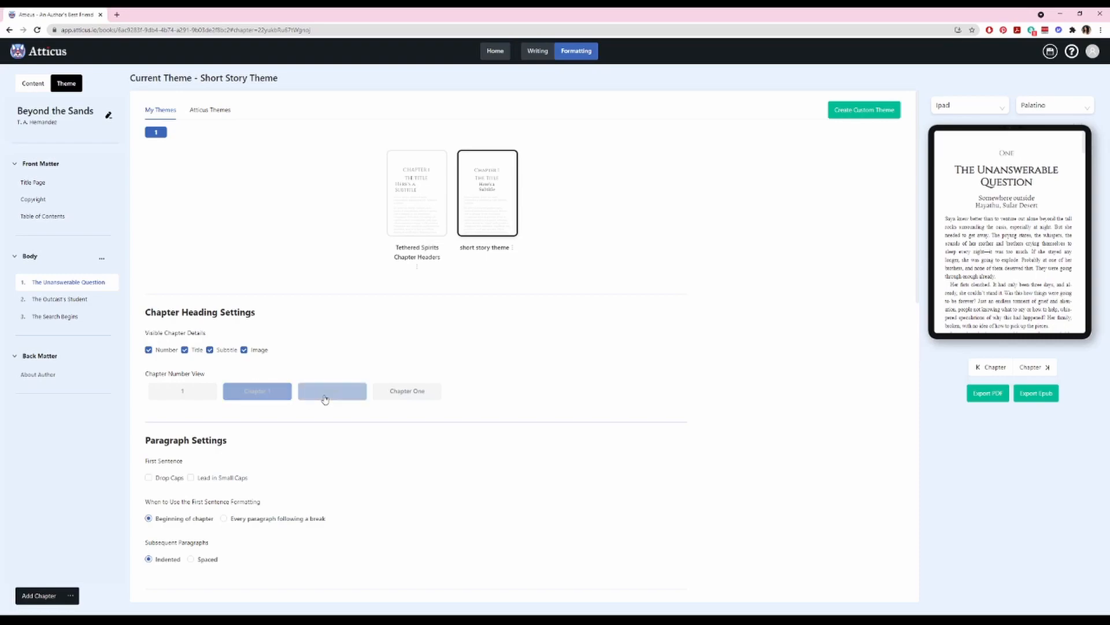
click(414, 400)
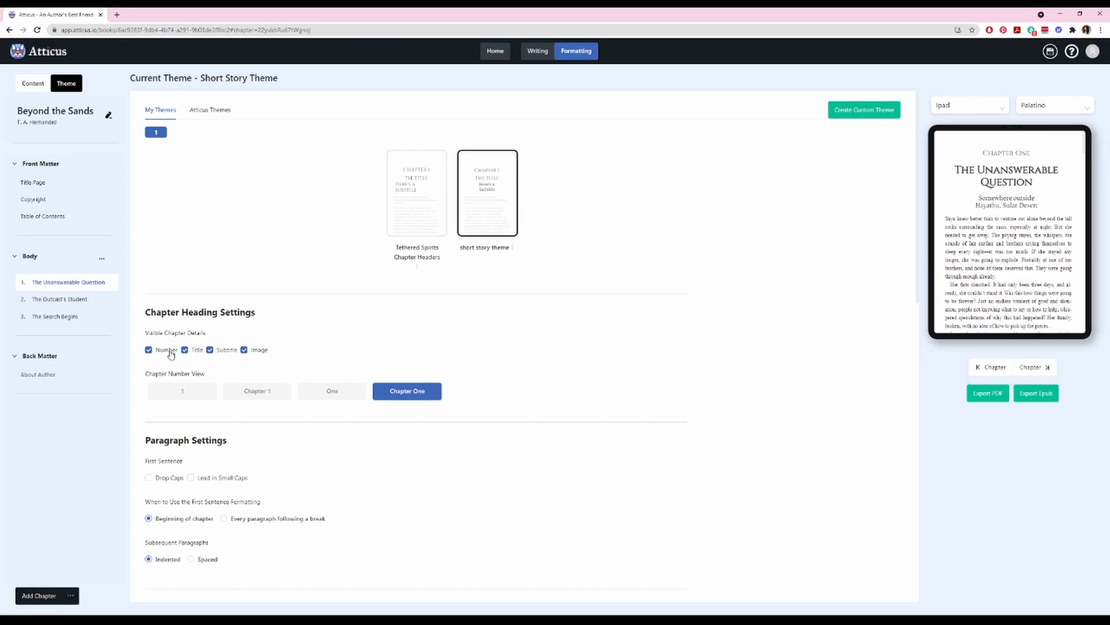
click(149, 350)
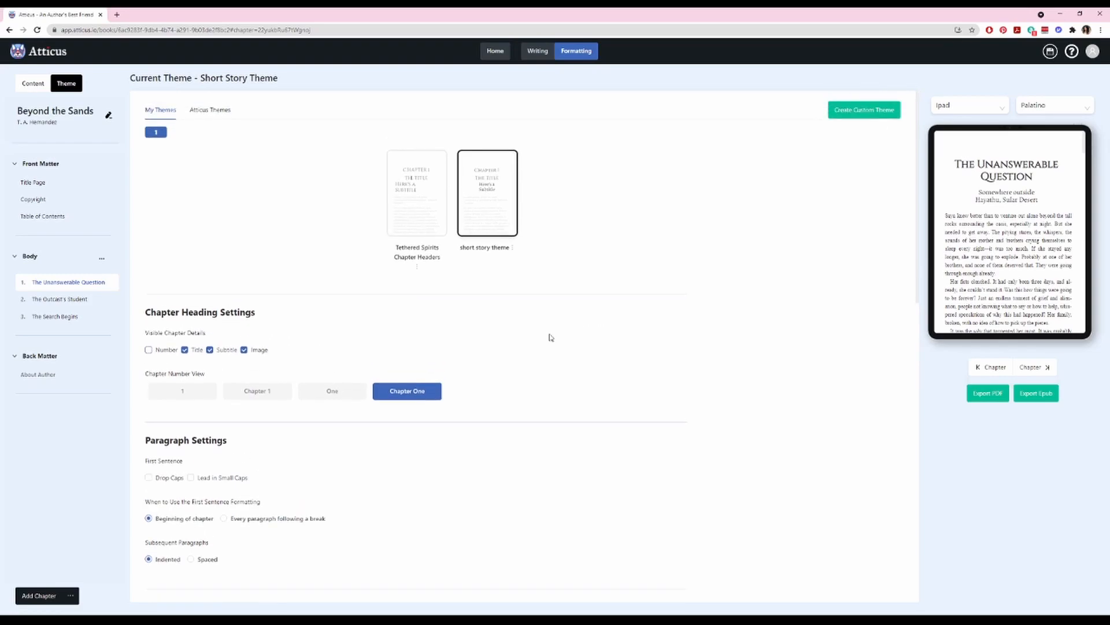
Open the short story theme for editing and set its chapter title alignment to Left
click(513, 249)
click(512, 220)
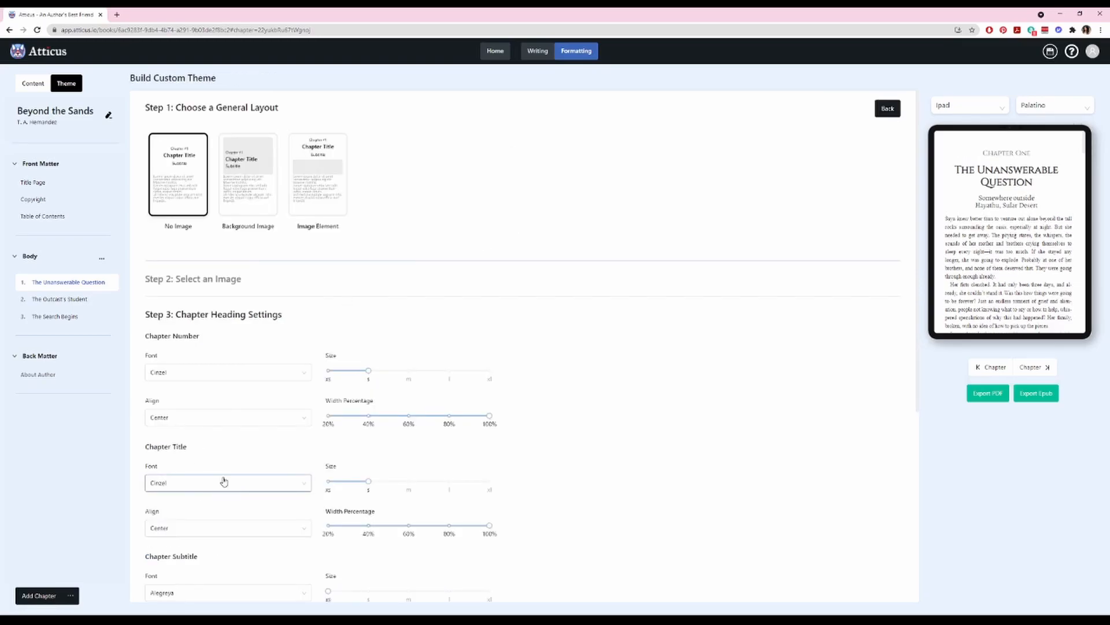
scroll(220, 484, down, 1)
click(199, 500)
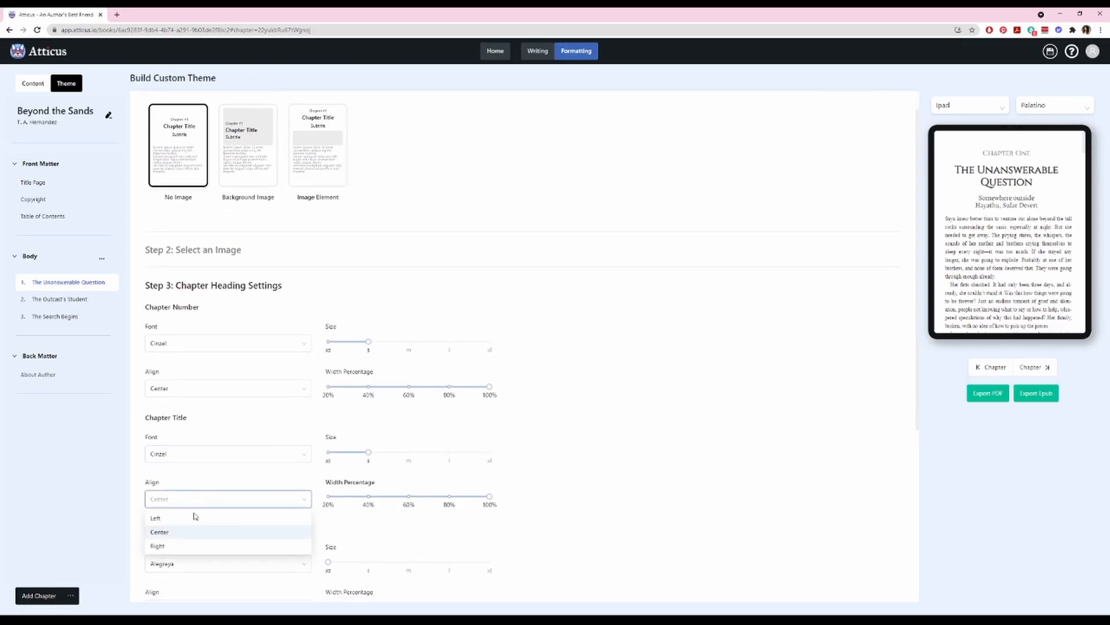
click(181, 519)
scroll(287, 509, down, 1)
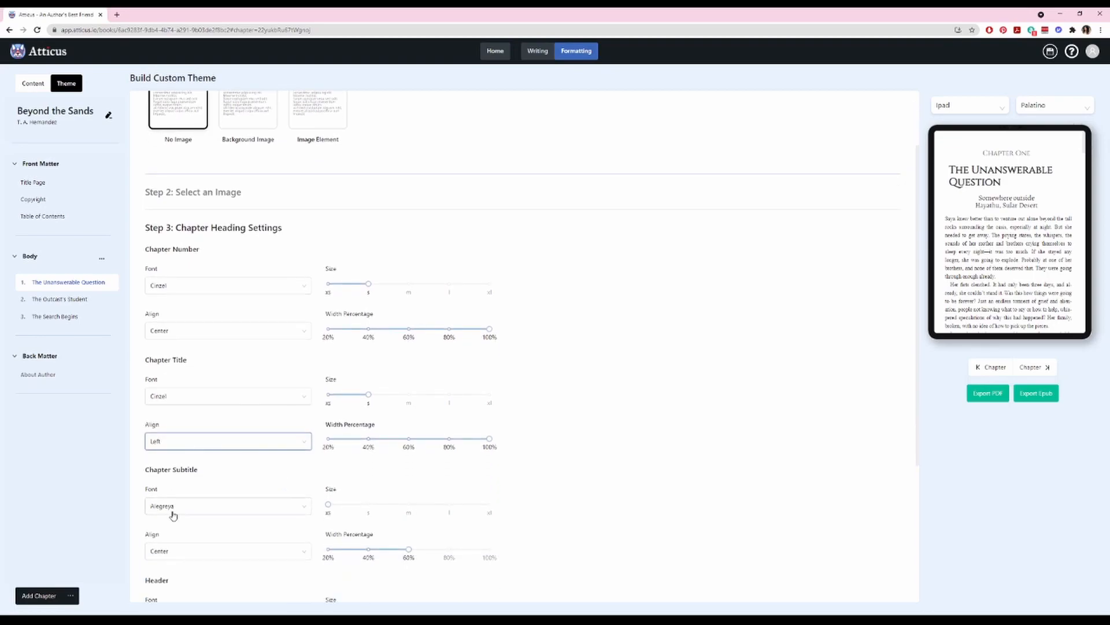
Set the chapter subtitle alignment to Left and its width percentage to 99, and update the short story theme
click(171, 550)
click(161, 571)
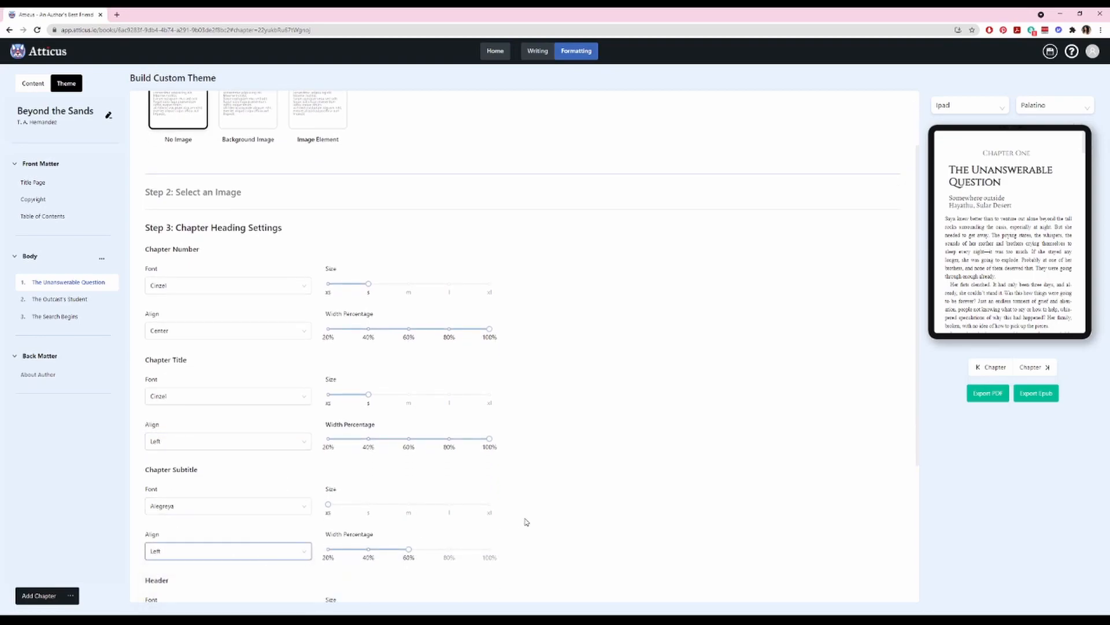
click(489, 551)
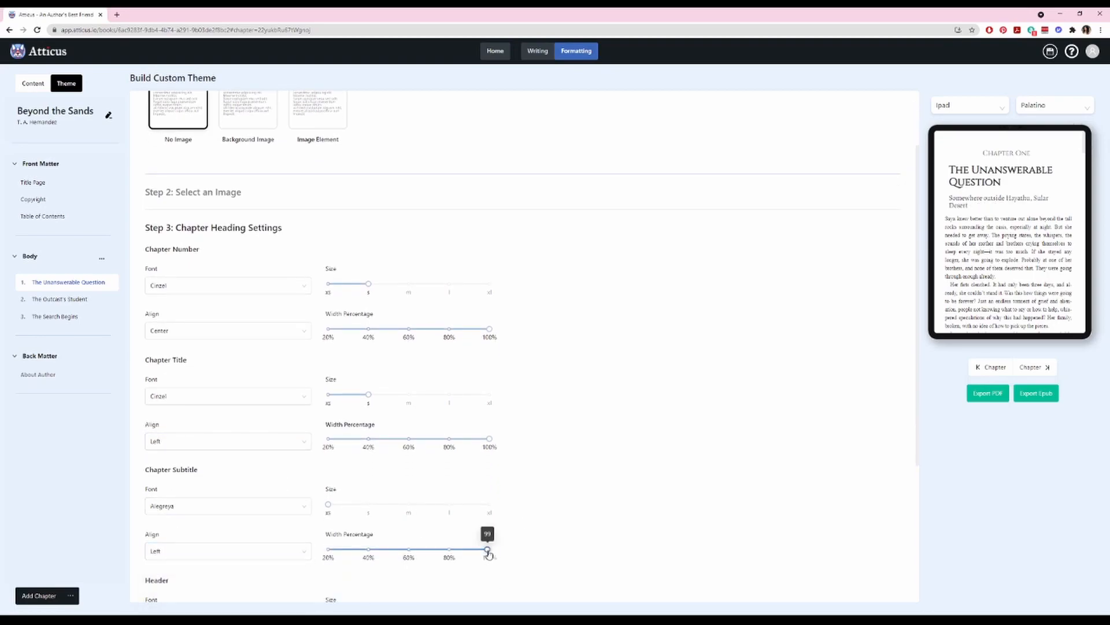
scroll(674, 538, down, 4)
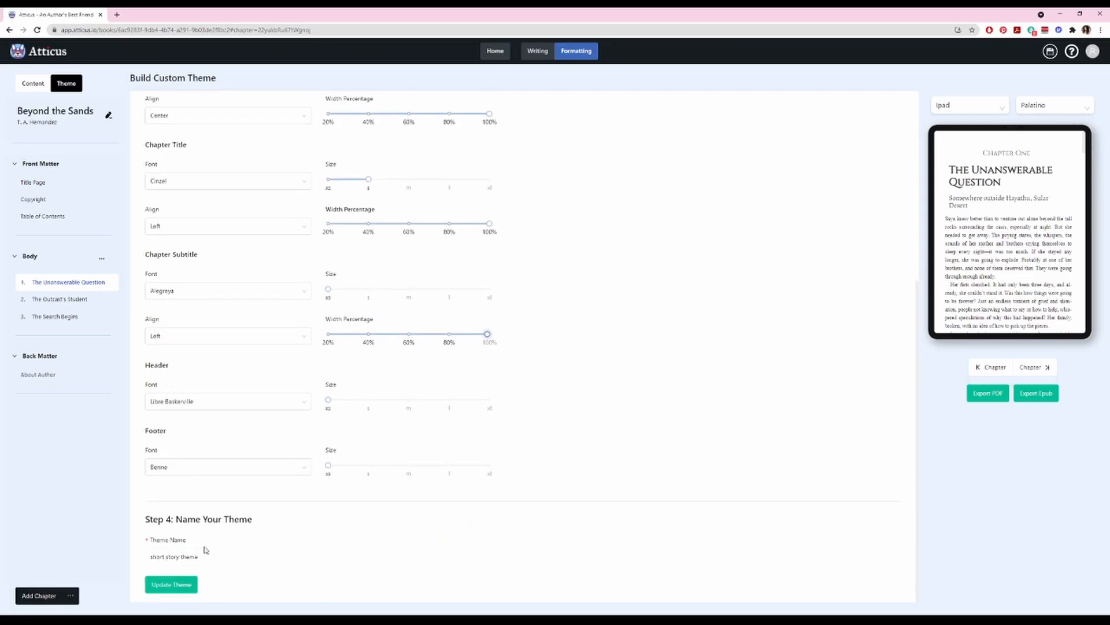
click(170, 585)
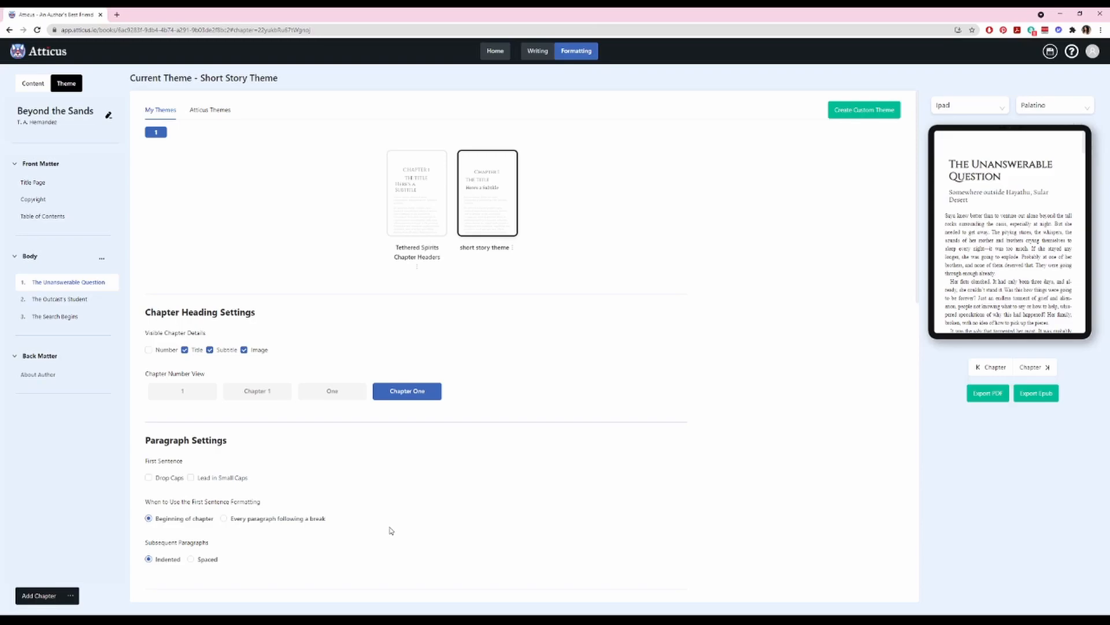
Format first sentences with Lead in Small Caps but no Drop Caps, and try Spaced subsequent paragraphs before going back to Indented
scroll(149, 308, down, 3)
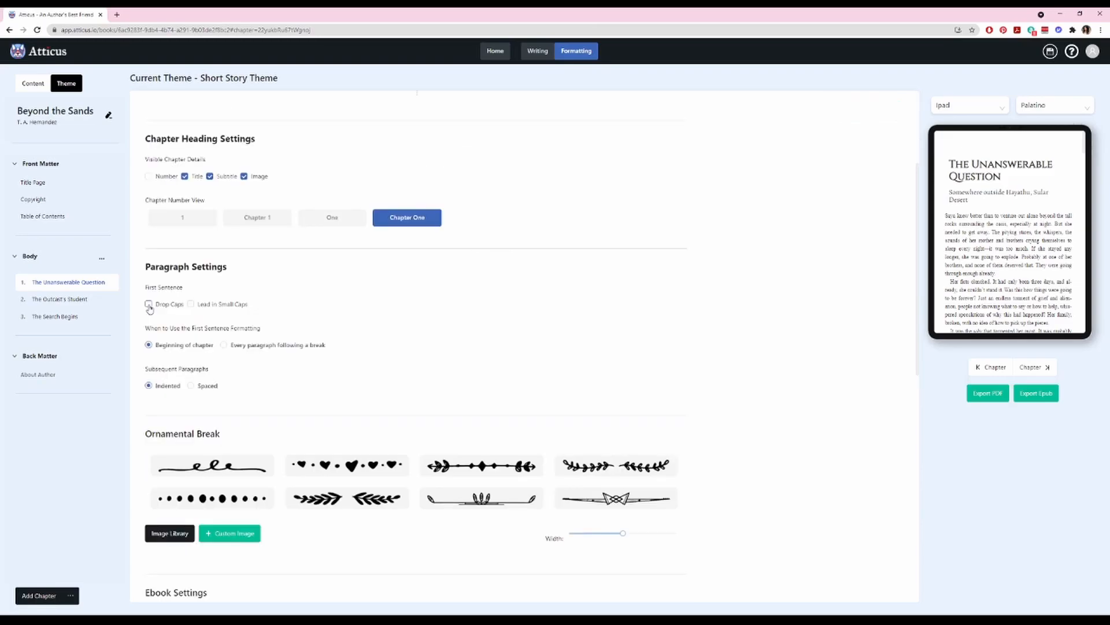
click(148, 305)
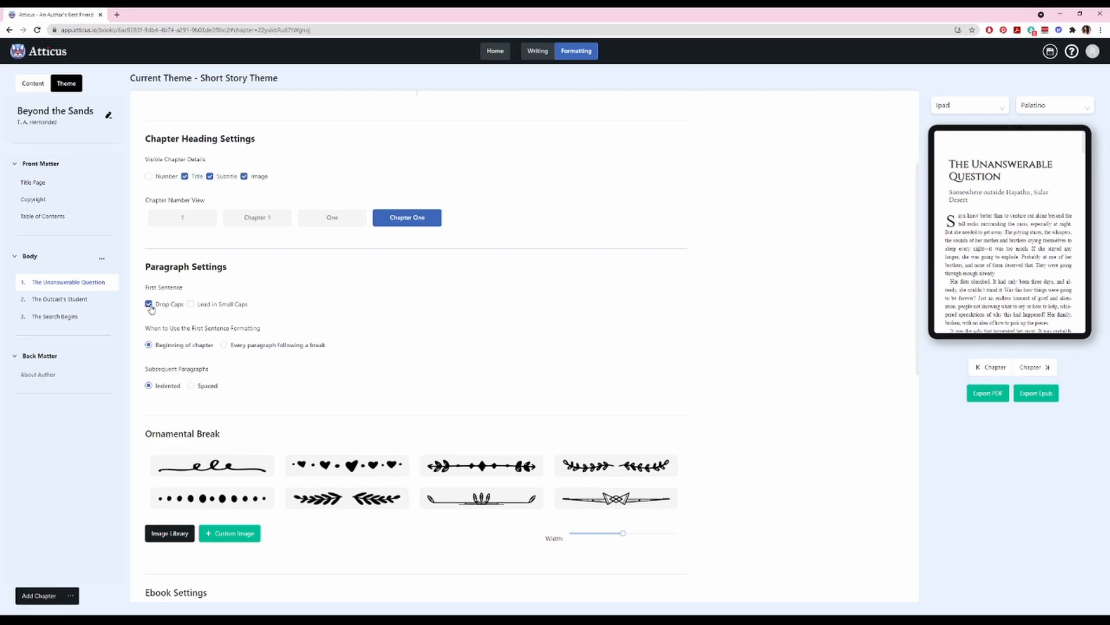
click(191, 304)
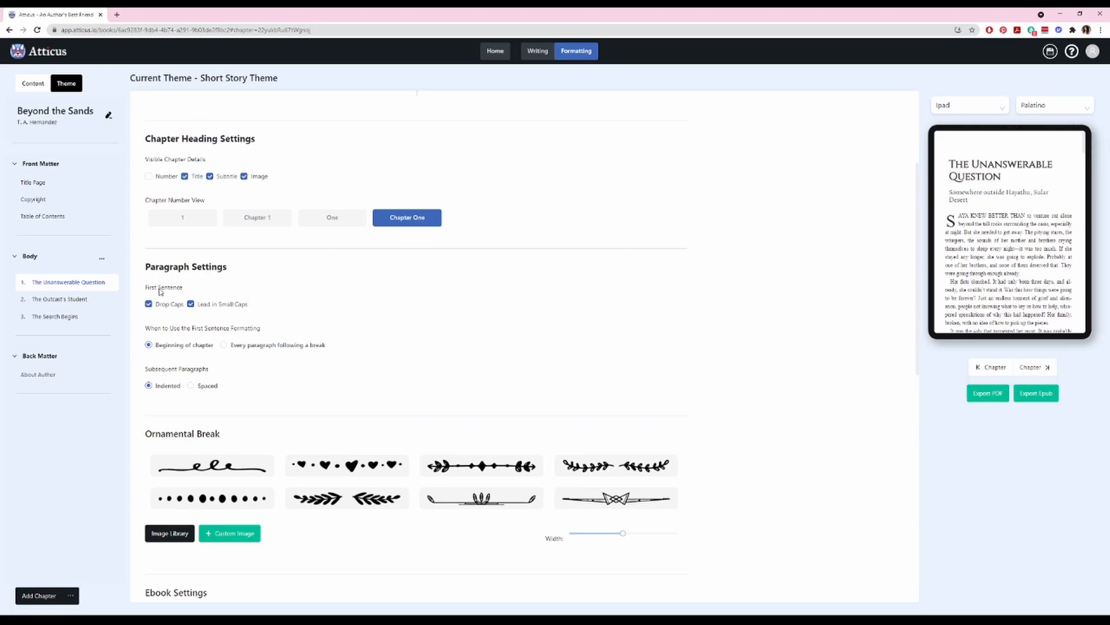
click(148, 304)
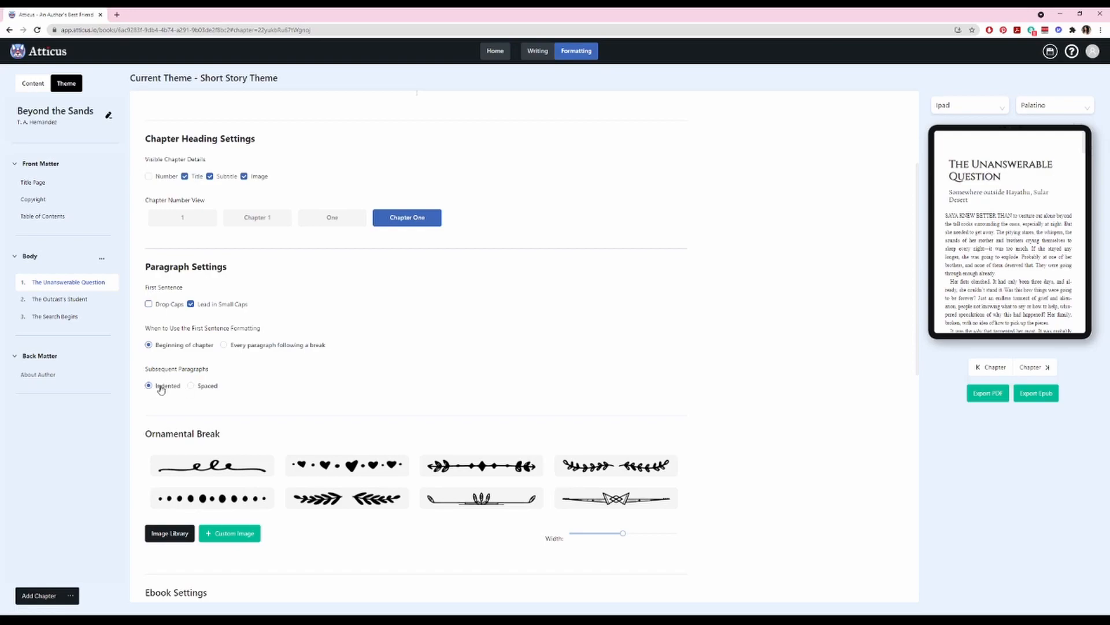
click(190, 386)
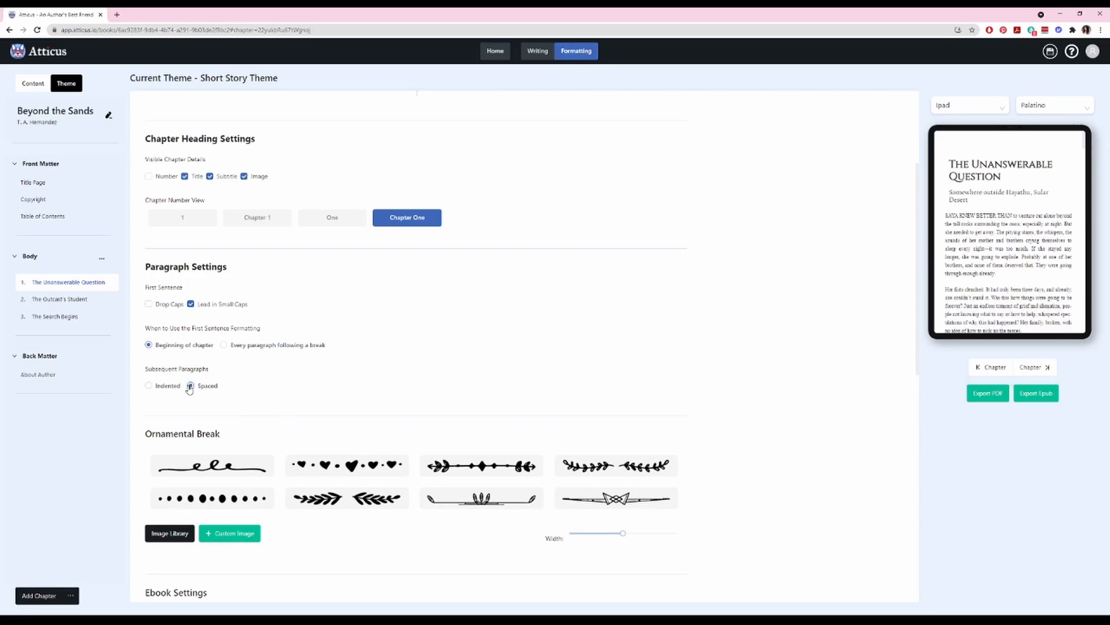
click(149, 386)
Try the lotus and the knotted-bow ornamental breaks, previewing them at the scene break in The Unanswerable Question
scroll(298, 372, down, 3)
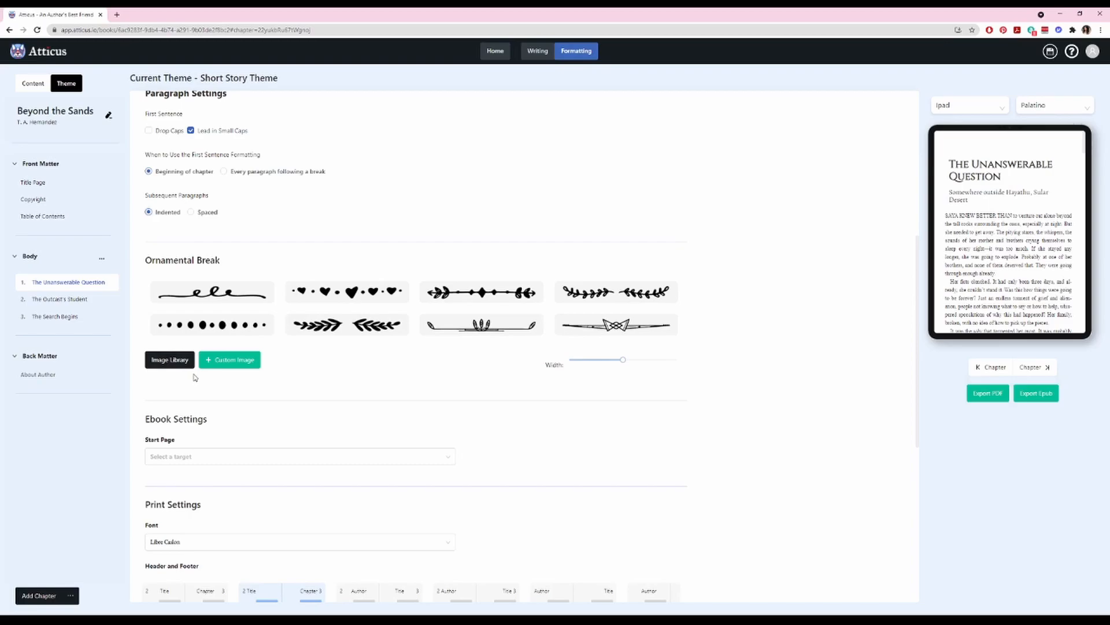
scroll(1052, 239, down, 10)
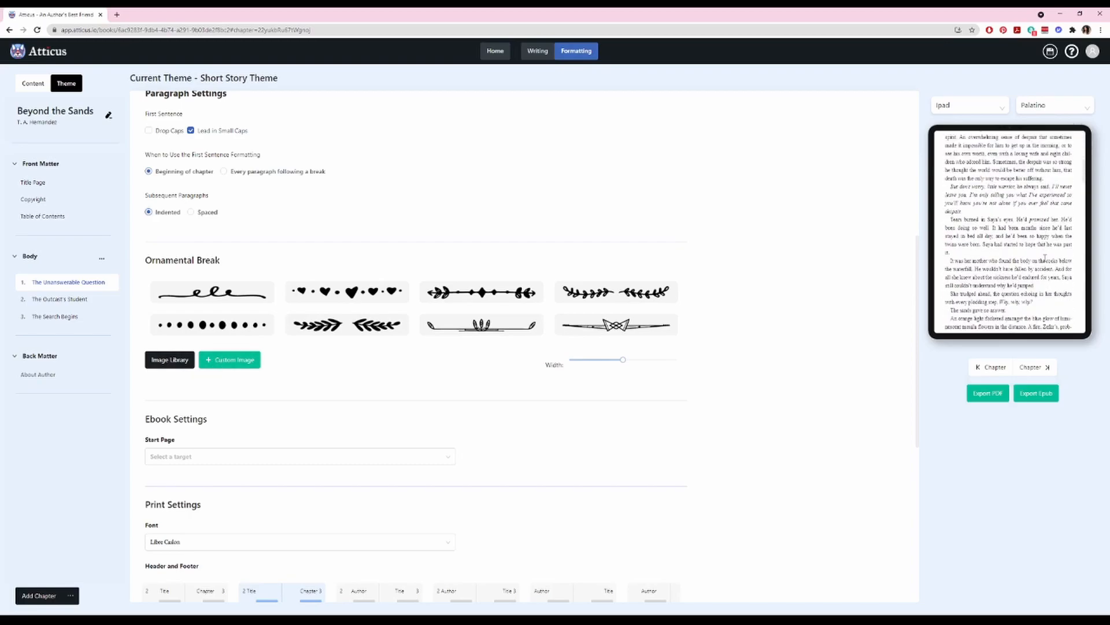
scroll(1044, 258, down, 10)
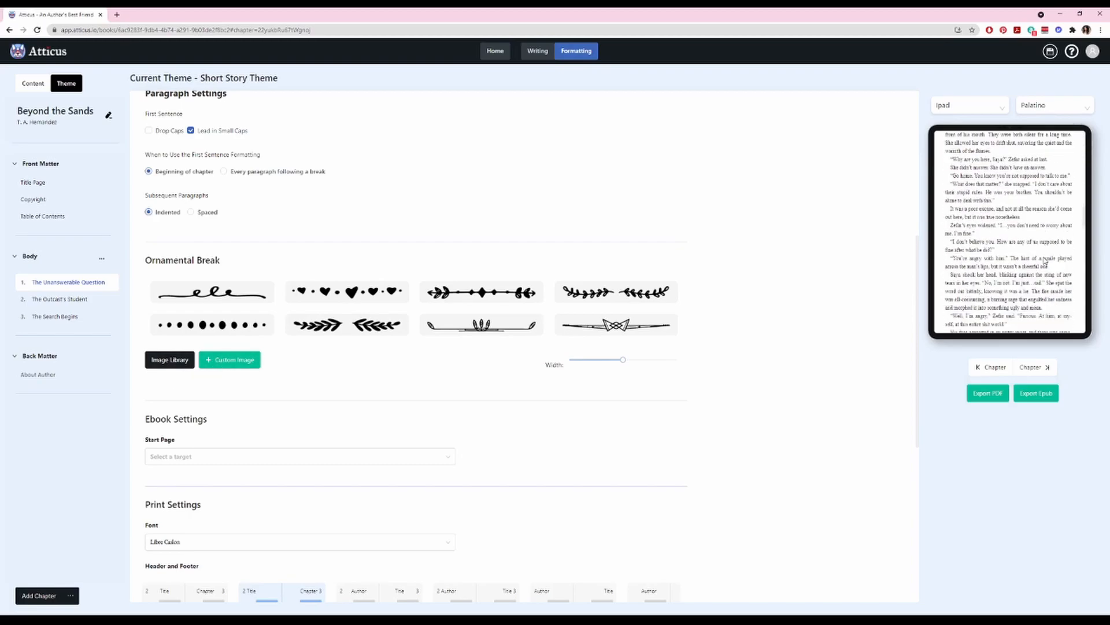
scroll(1043, 261, down, 5)
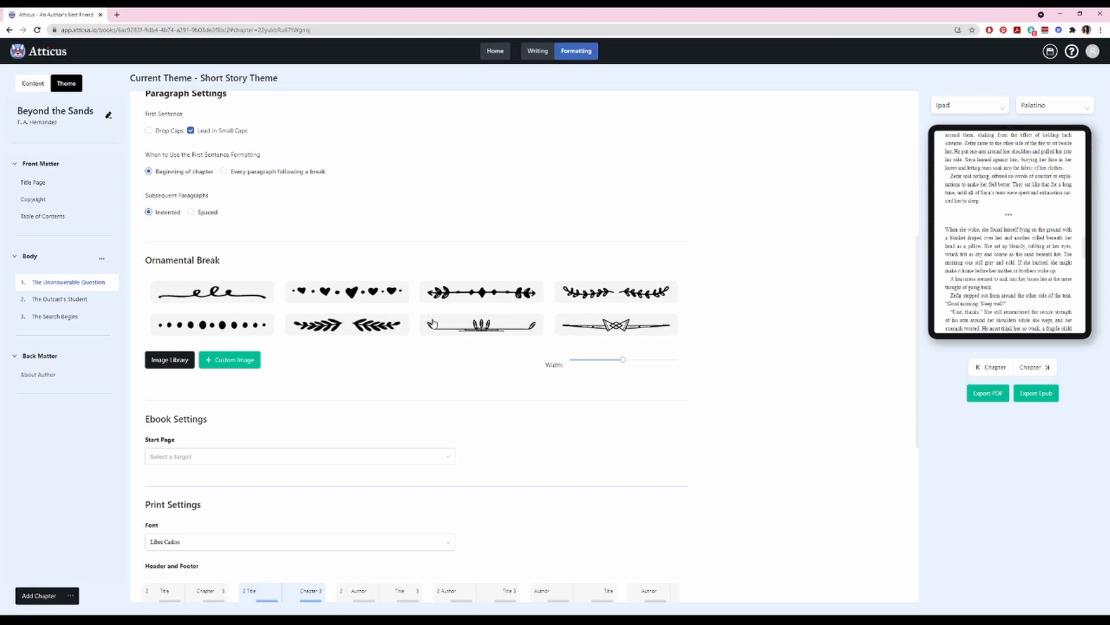
click(495, 334)
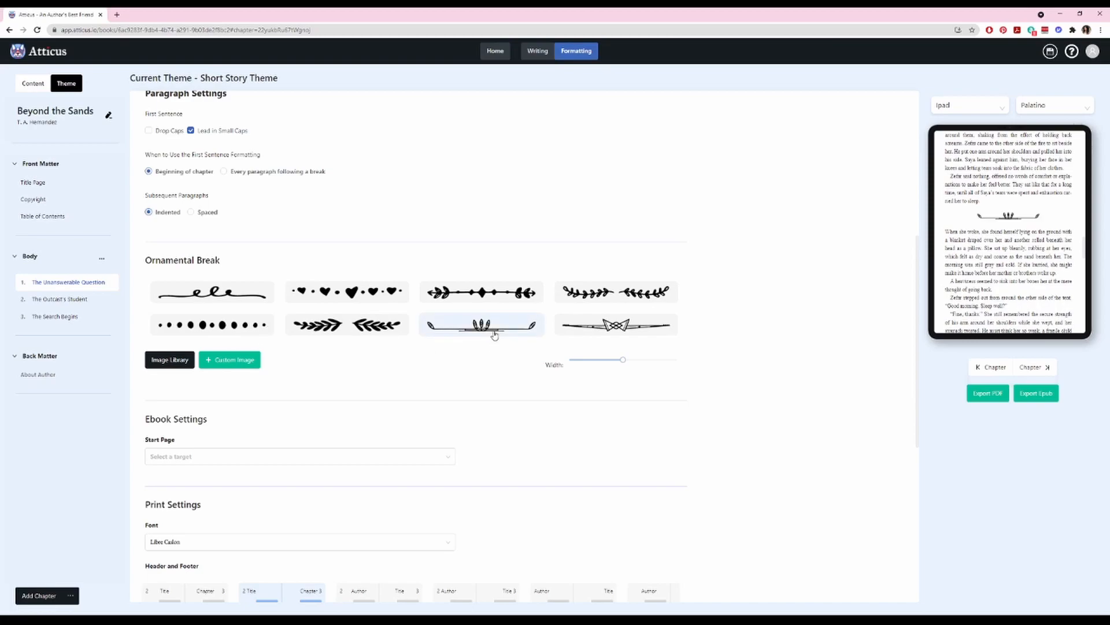
click(625, 328)
Try the line ornament with a central circle from the ornamental break library, and replace it with the cross-shaped flourish
click(169, 361)
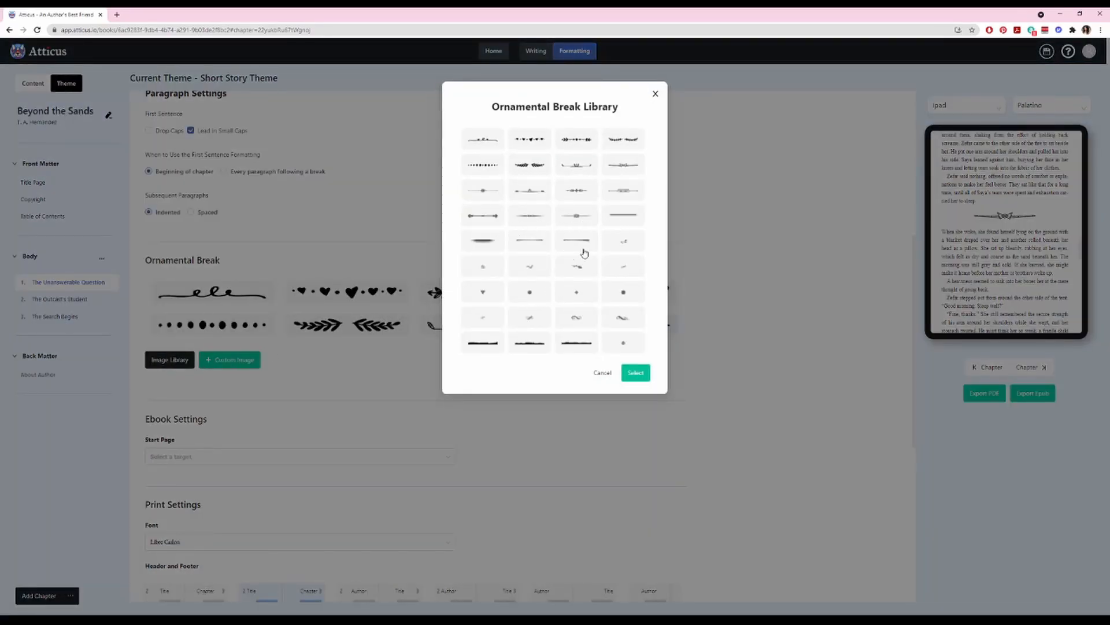
click(636, 372)
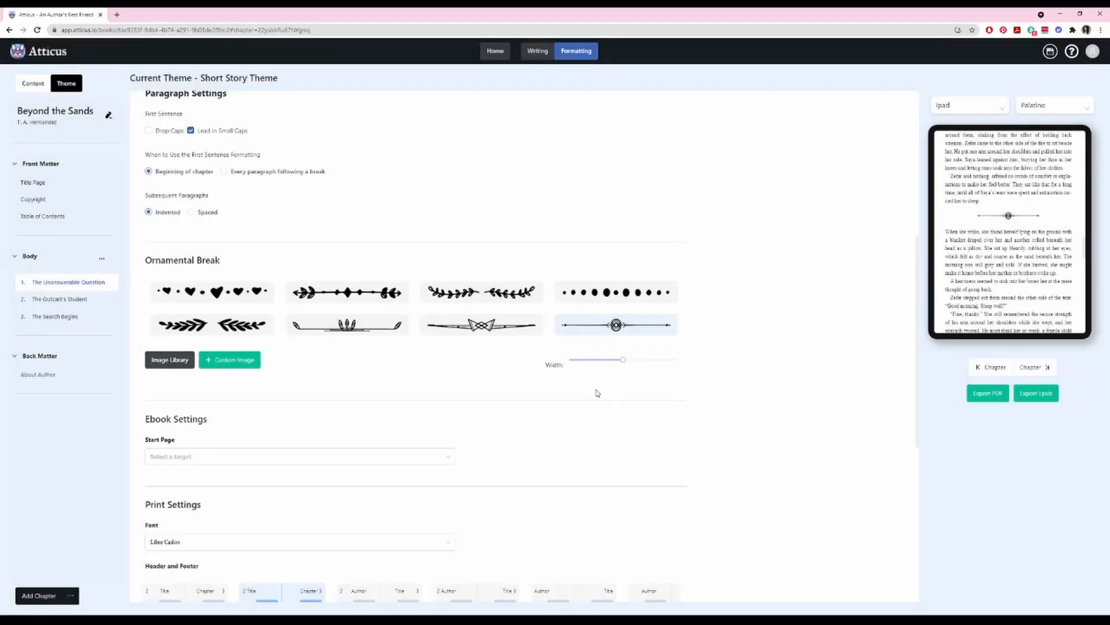
click(170, 359)
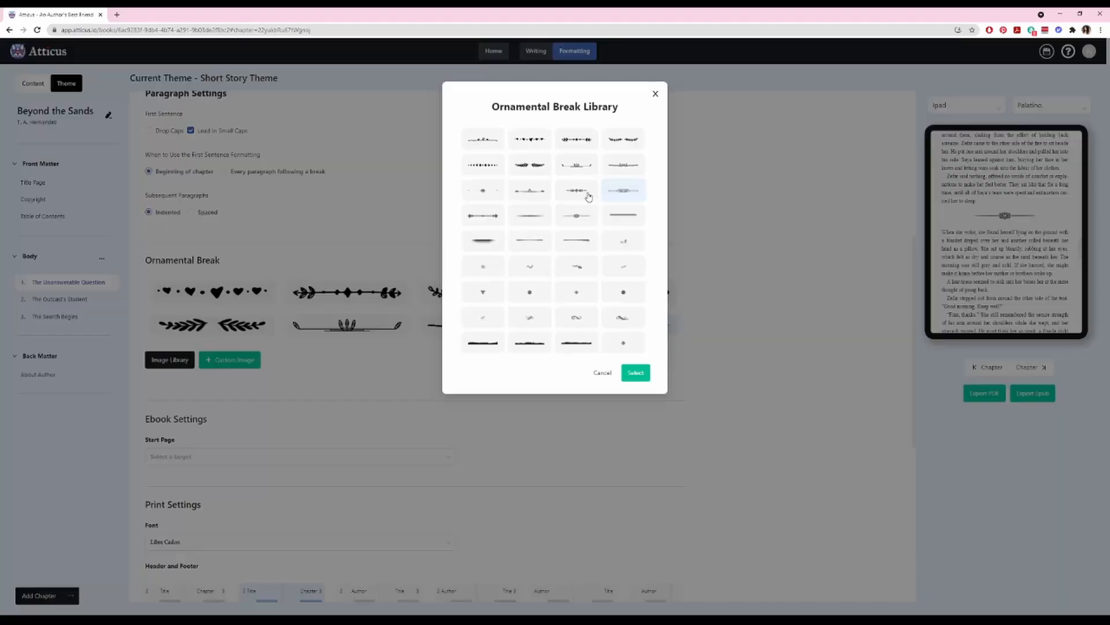
click(636, 373)
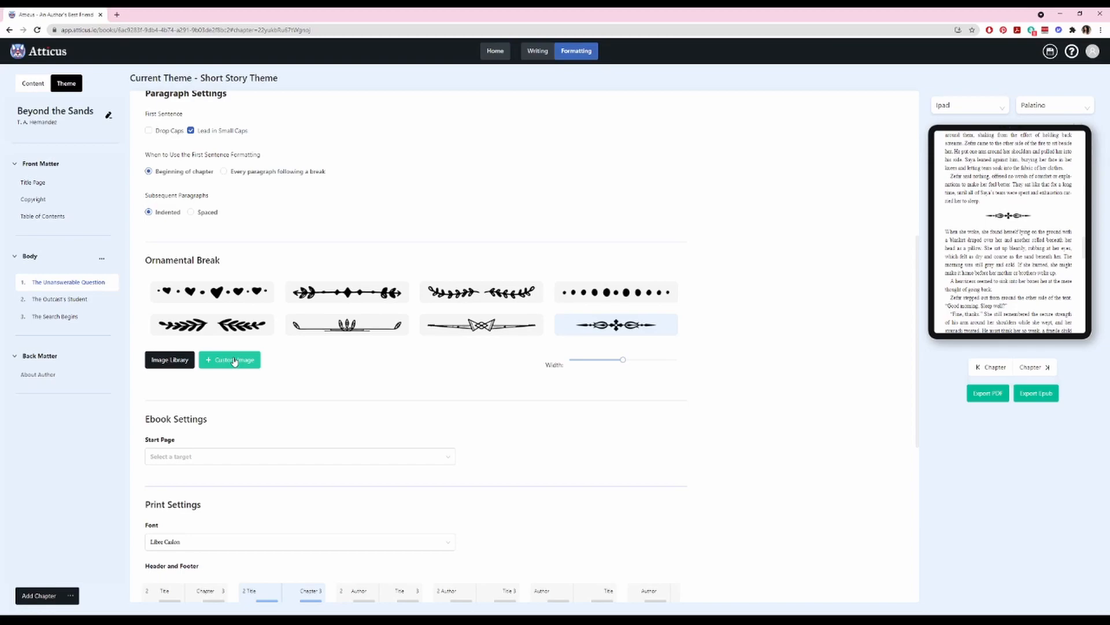
Set the ebook start page to The Unanswerable Question
scroll(194, 347, down, 2)
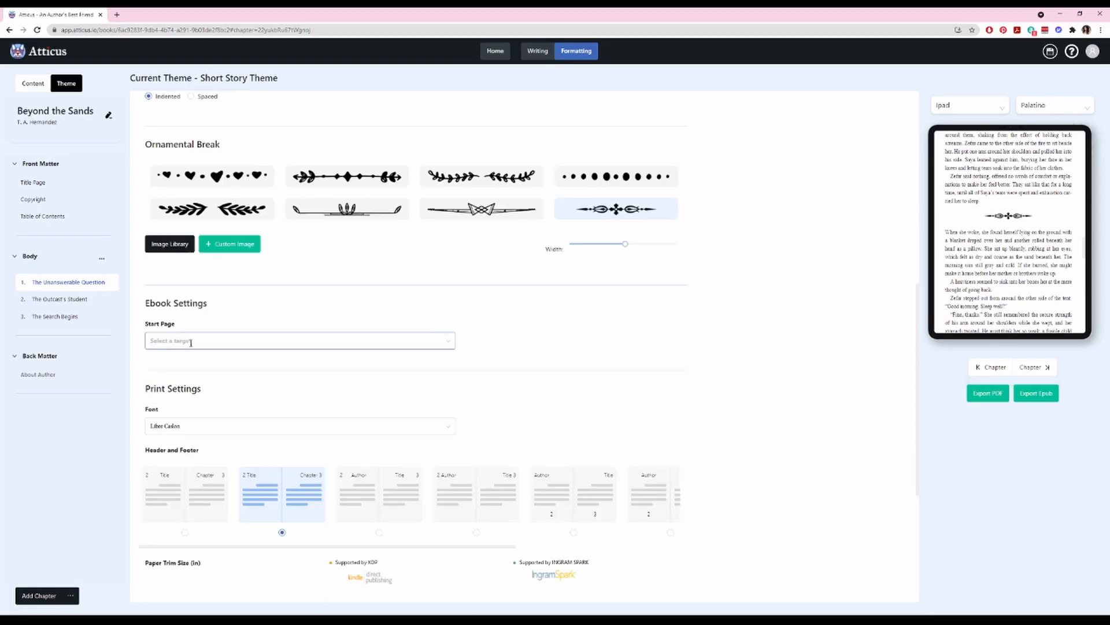
click(192, 344)
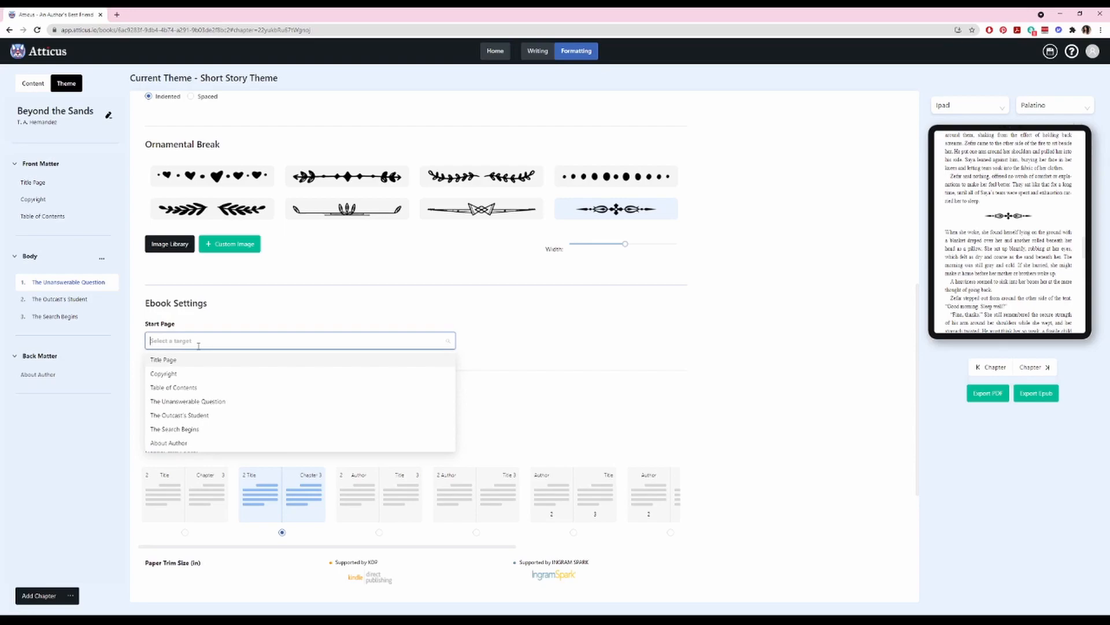
click(212, 401)
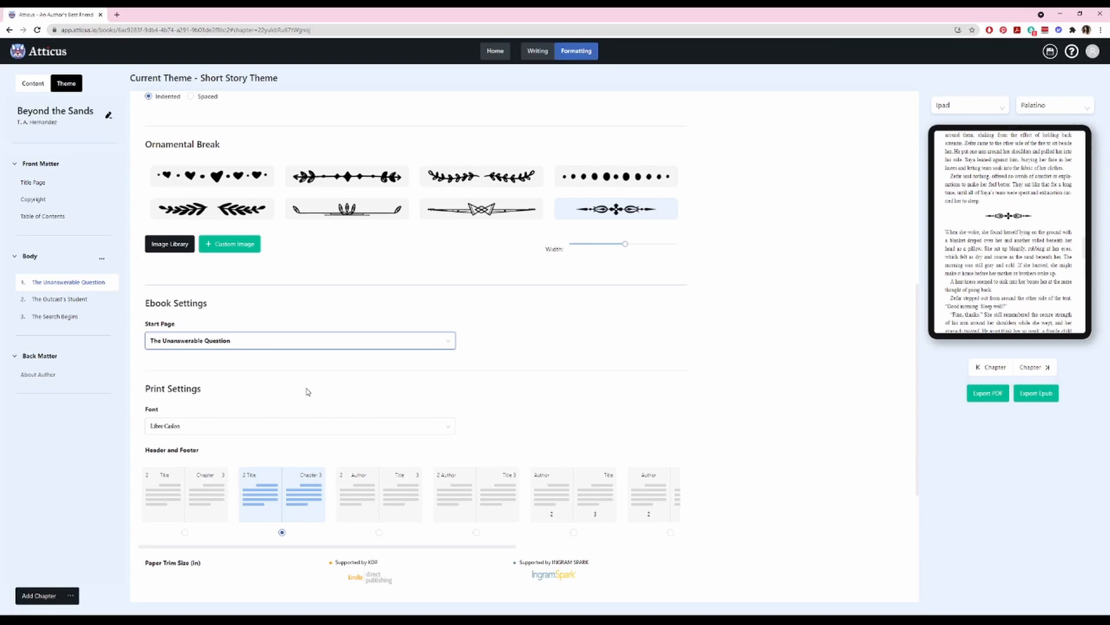
Examine the print settings: header and footer layouts, paper trim sizes, and the advanced alignment, margin, font size and line spacing options
scroll(311, 402, down, 1)
scroll(311, 399, down, 2)
scroll(239, 364, down, 5)
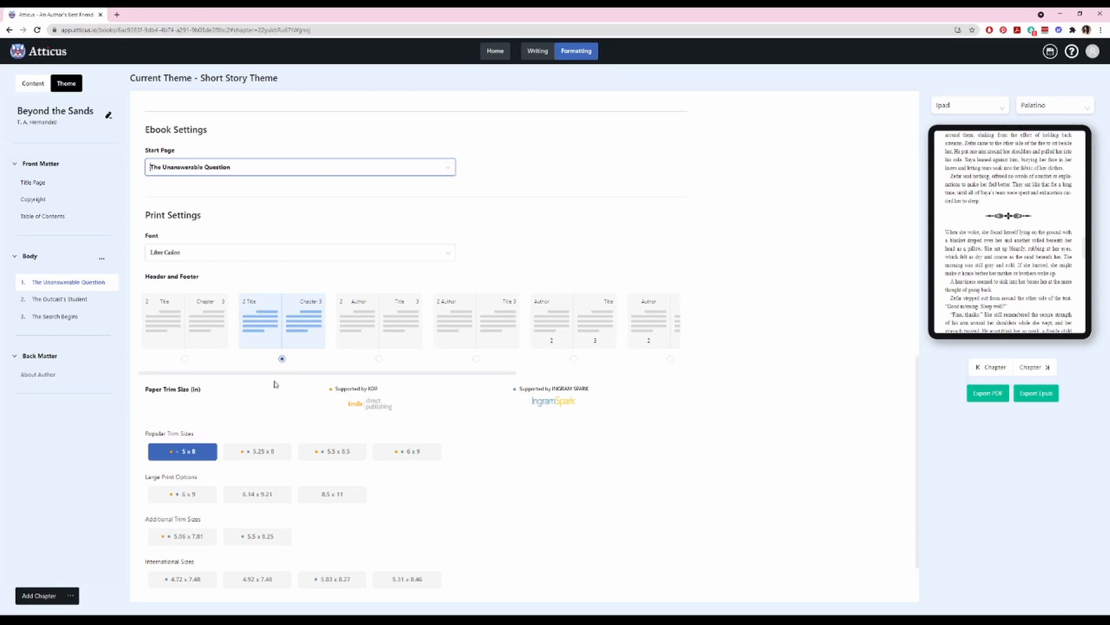
drag(349, 377, 331, 397)
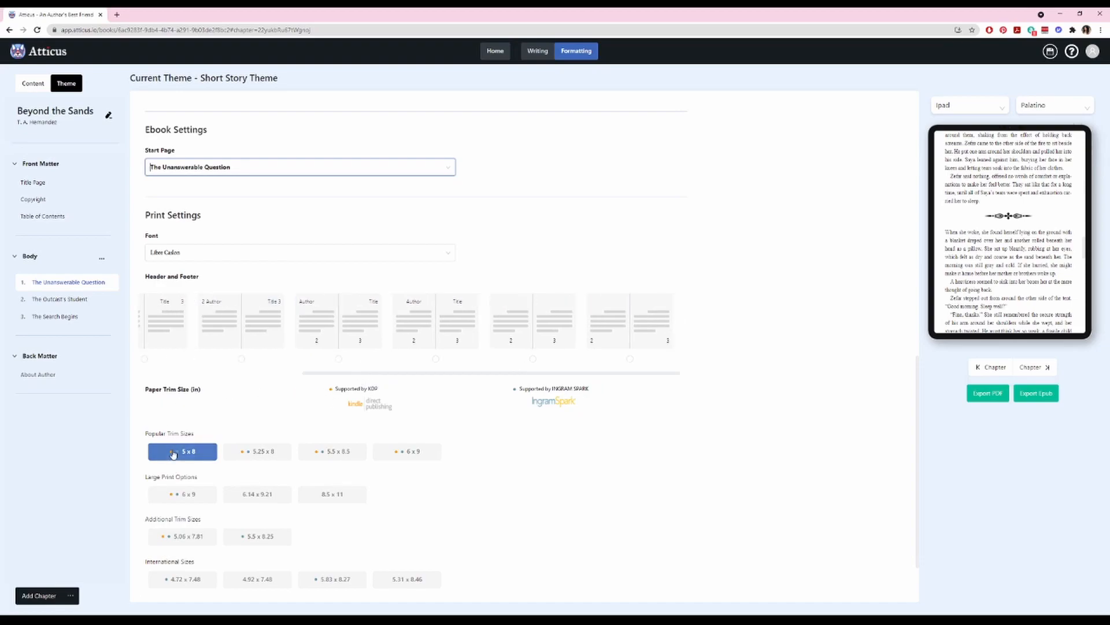
scroll(172, 454, down, 2)
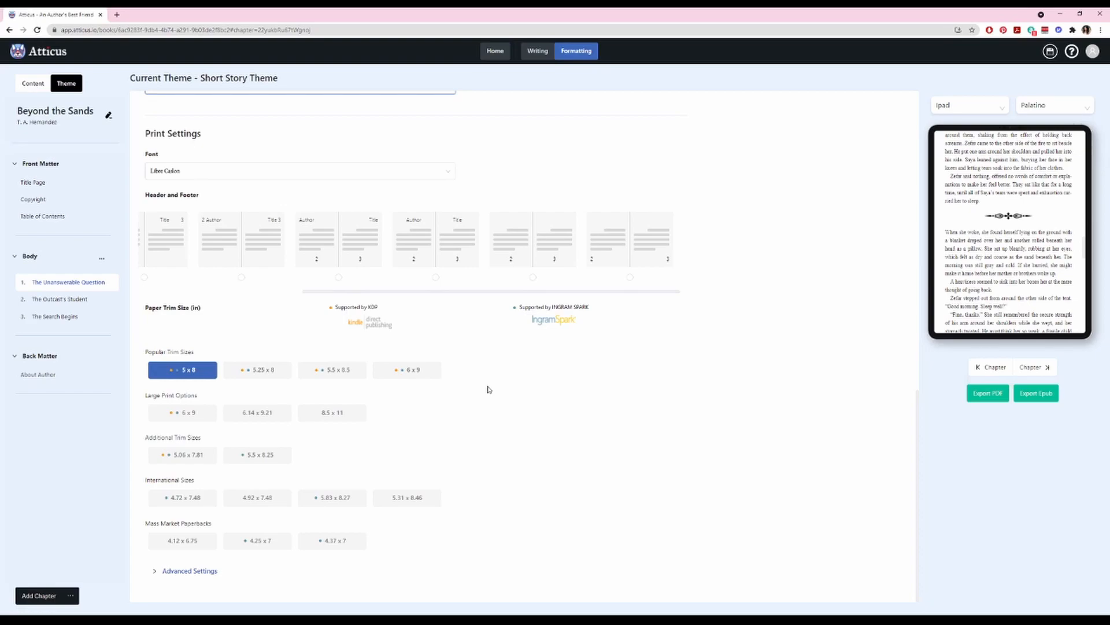
click(191, 571)
scroll(433, 470, down, 3)
click(435, 467)
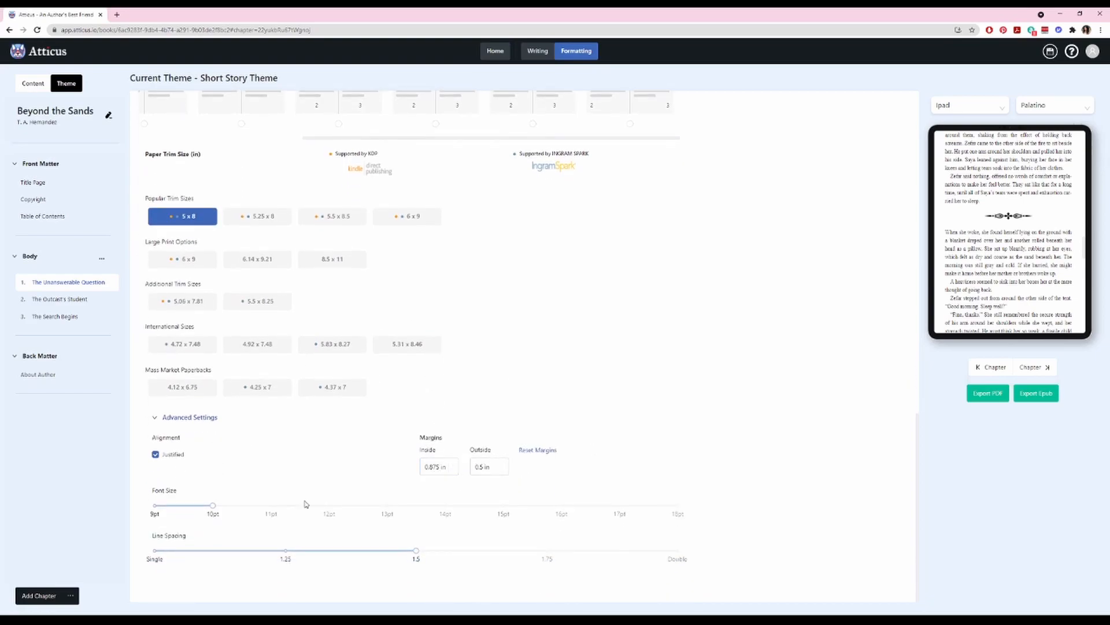
Preview About Author, the body chapters and the title page with the short story theme applied
click(51, 374)
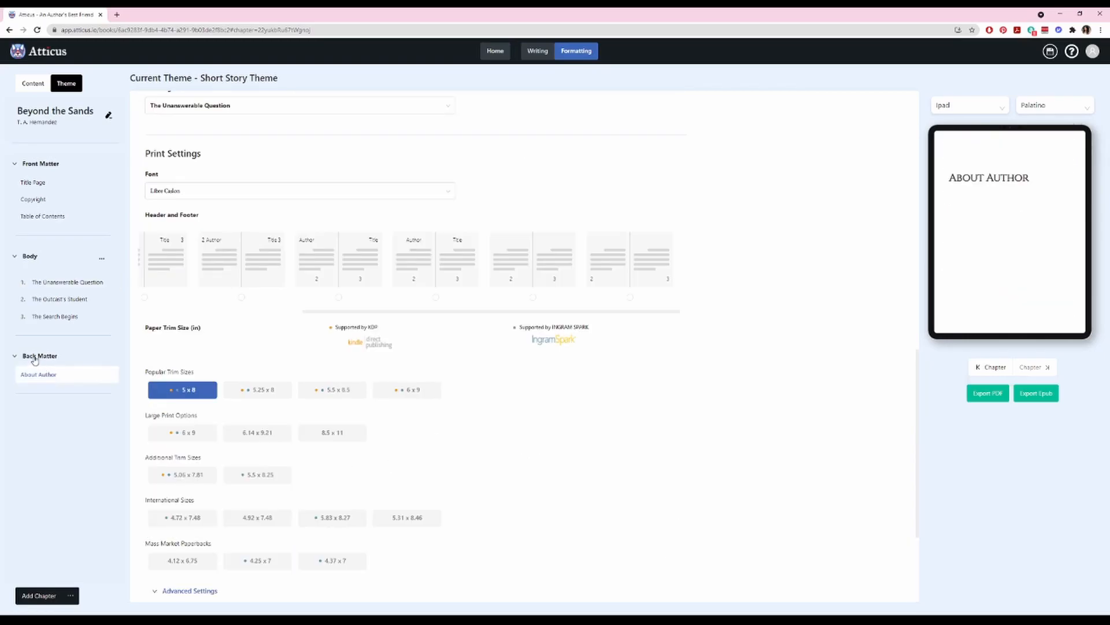
click(36, 320)
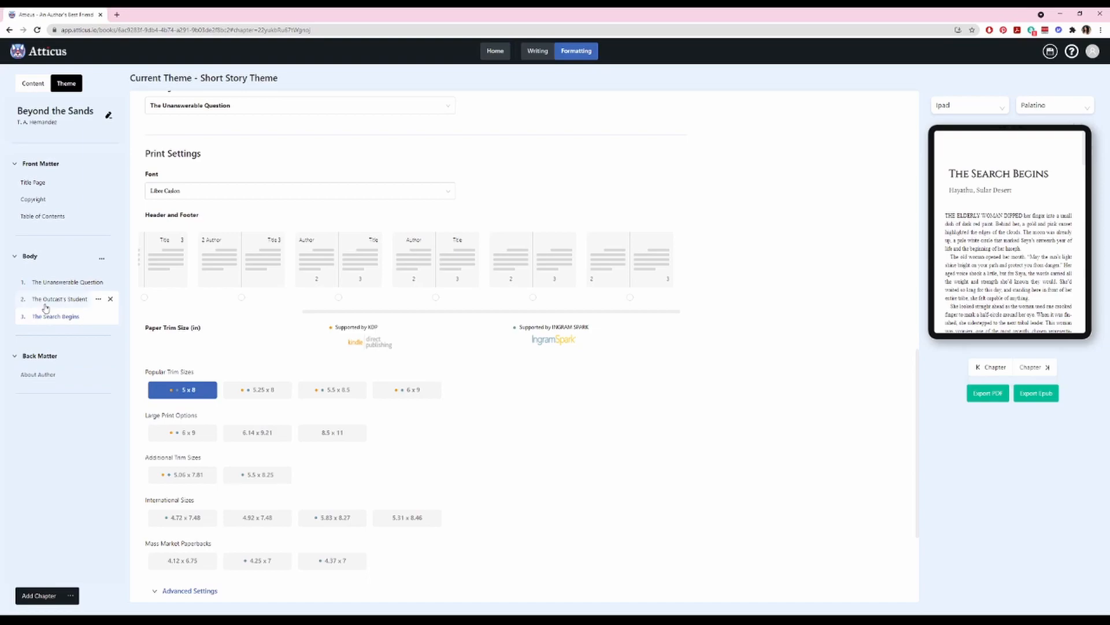
click(46, 307)
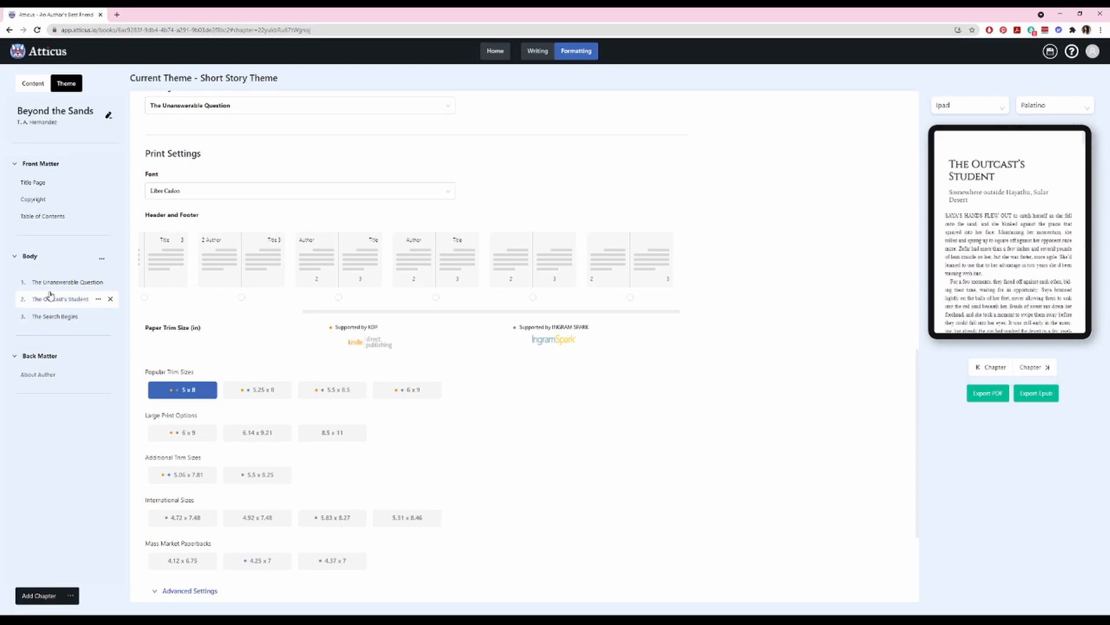
click(52, 290)
click(69, 123)
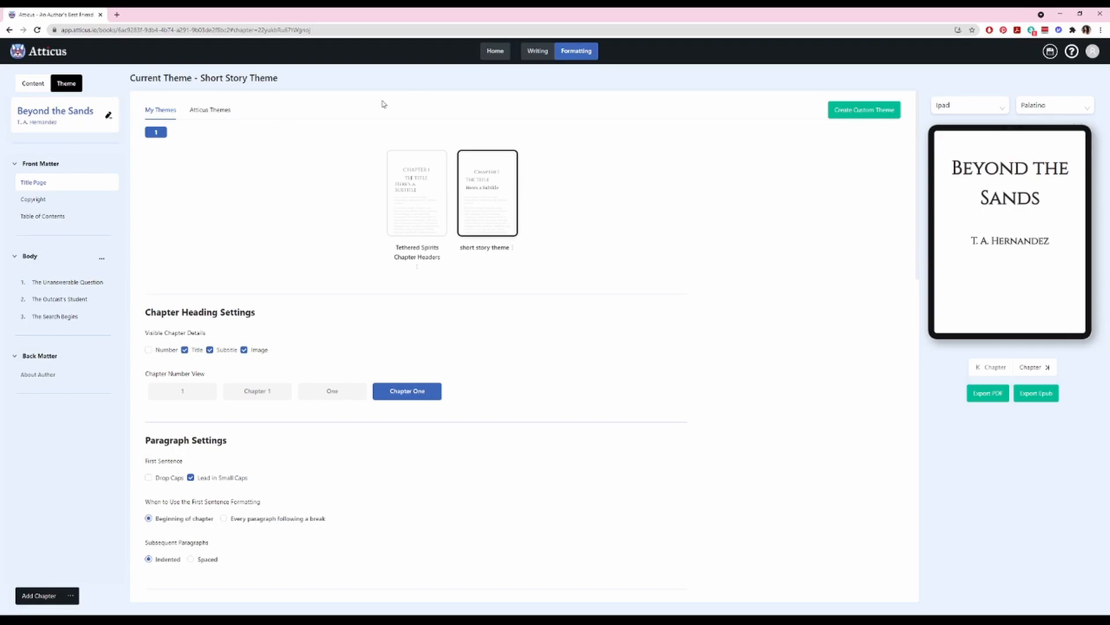
Add the Beyond the Sands cover image and set the language to English in the book details, and return to the formatting view
click(547, 51)
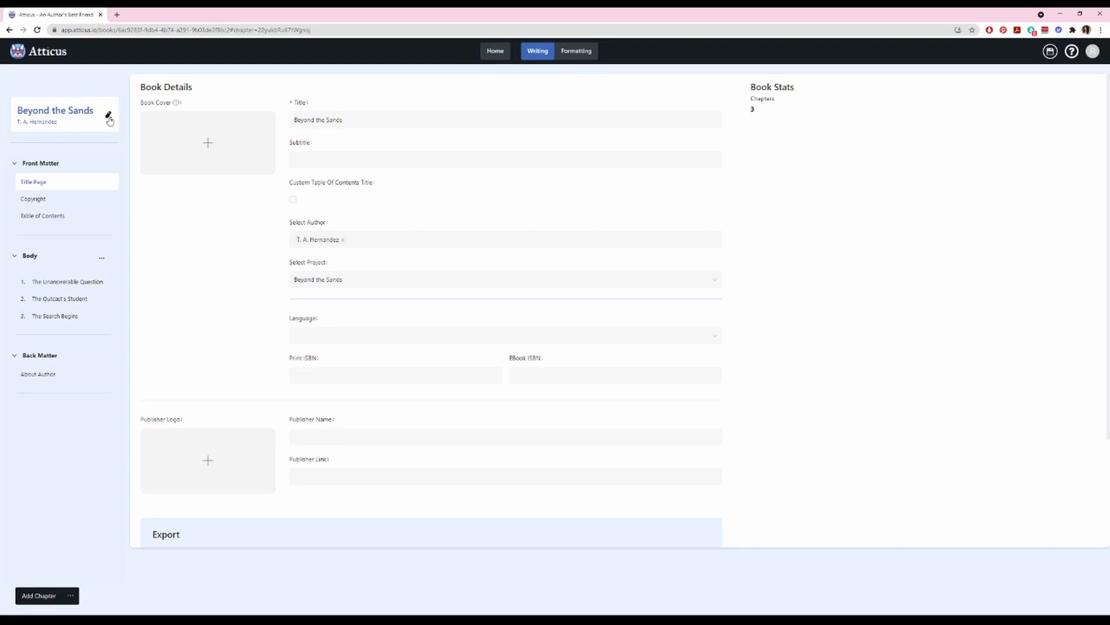
click(208, 145)
click(360, 291)
scroll(362, 401, down, 3)
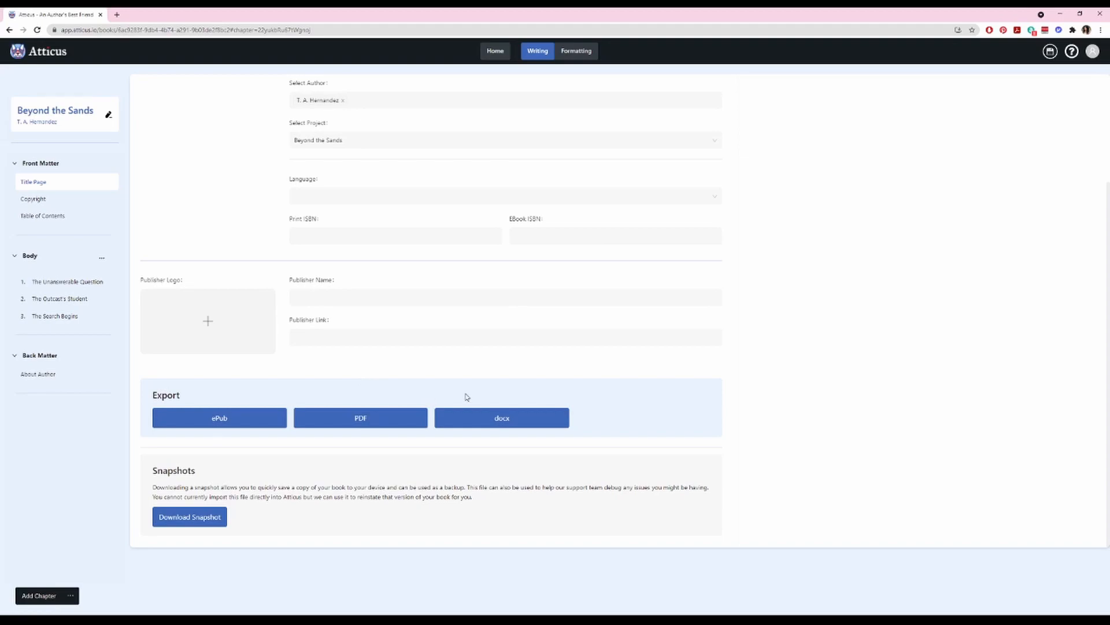
scroll(715, 390, up, 3)
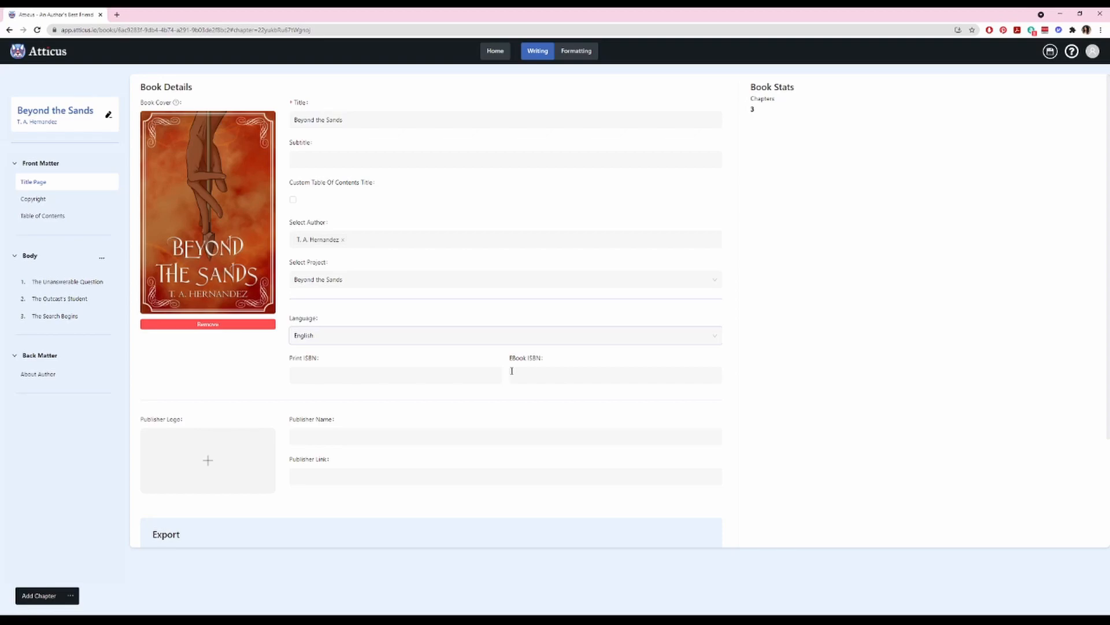
scroll(491, 362, down, 3)
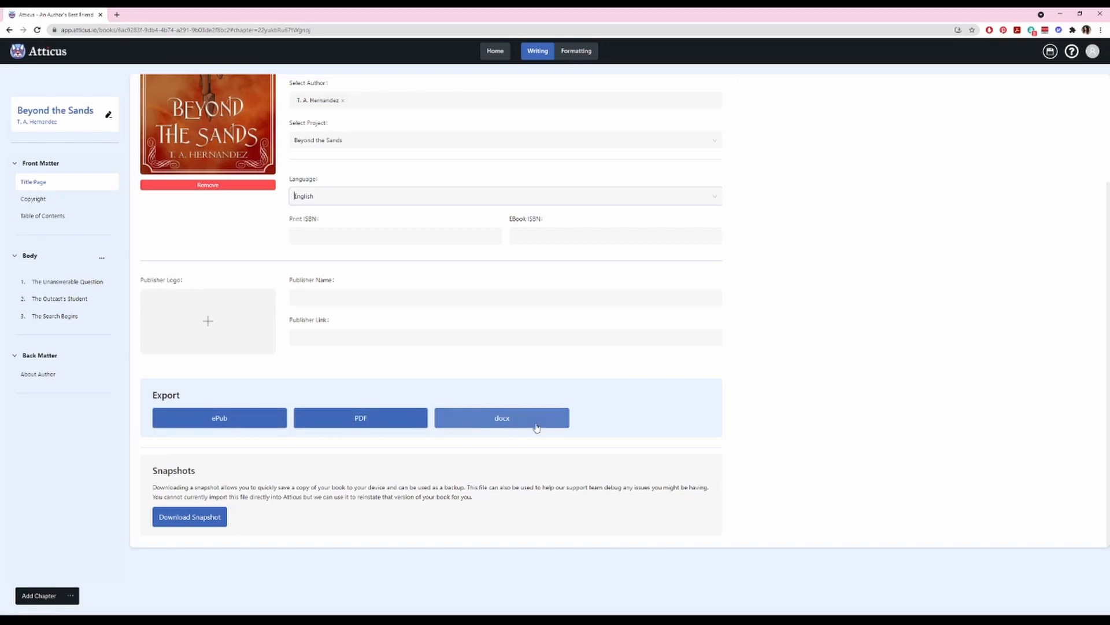
click(582, 51)
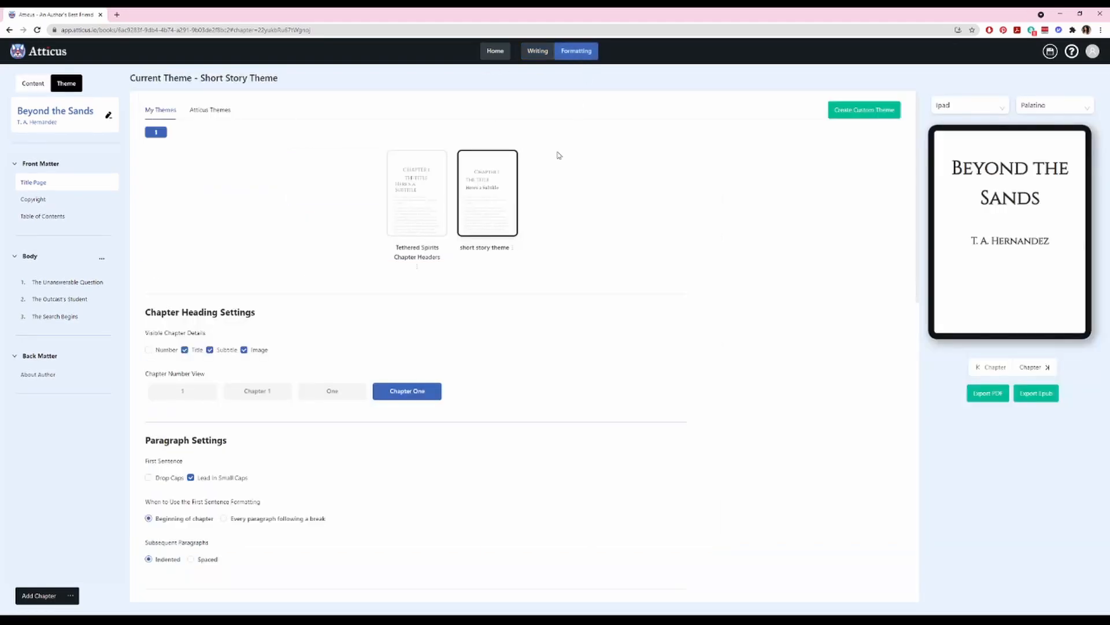